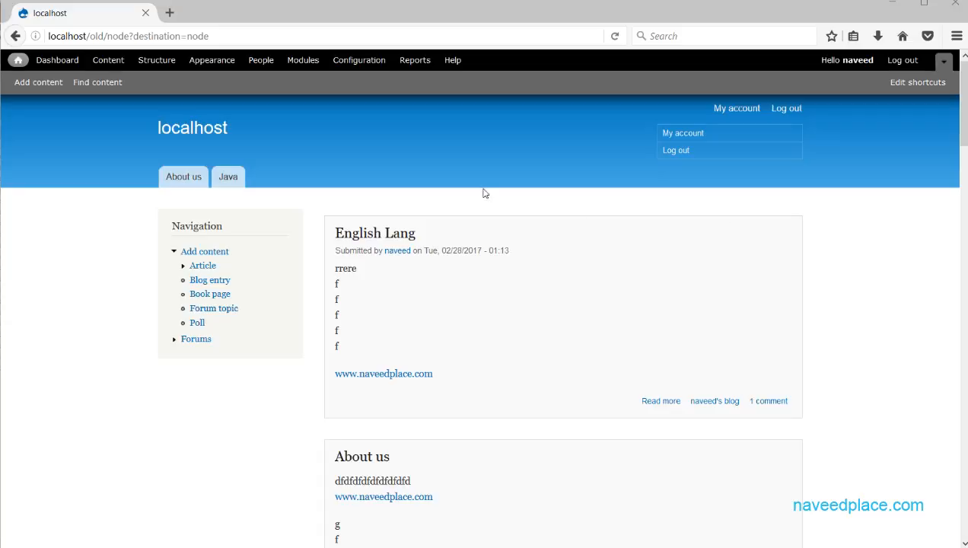
Step: View the Forum module's configuration page from the list of site modules, and return to the module list
{"action": "left_click", "coordinate": [303, 60]}
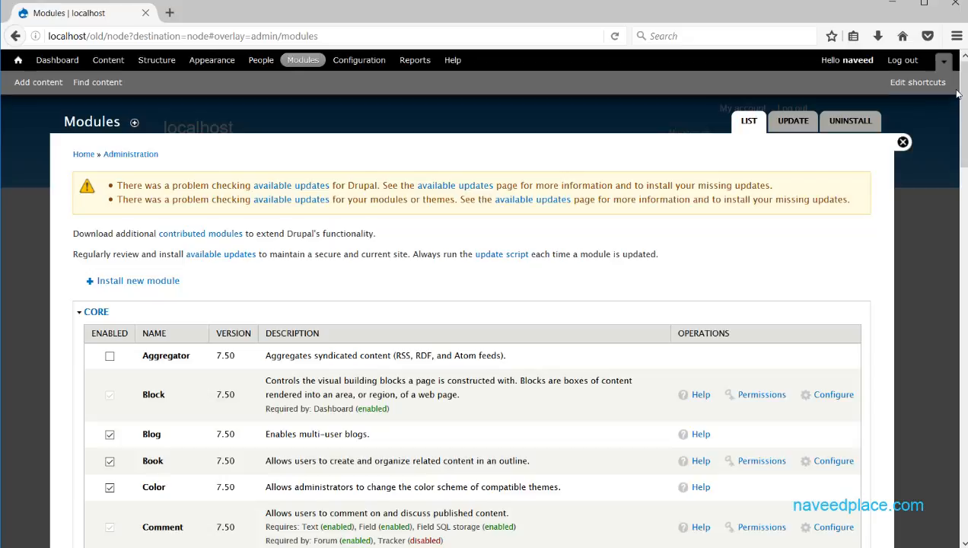
{"action": "left_click_drag", "start_coordinate": [958, 93], "coordinate": [860, 295]}
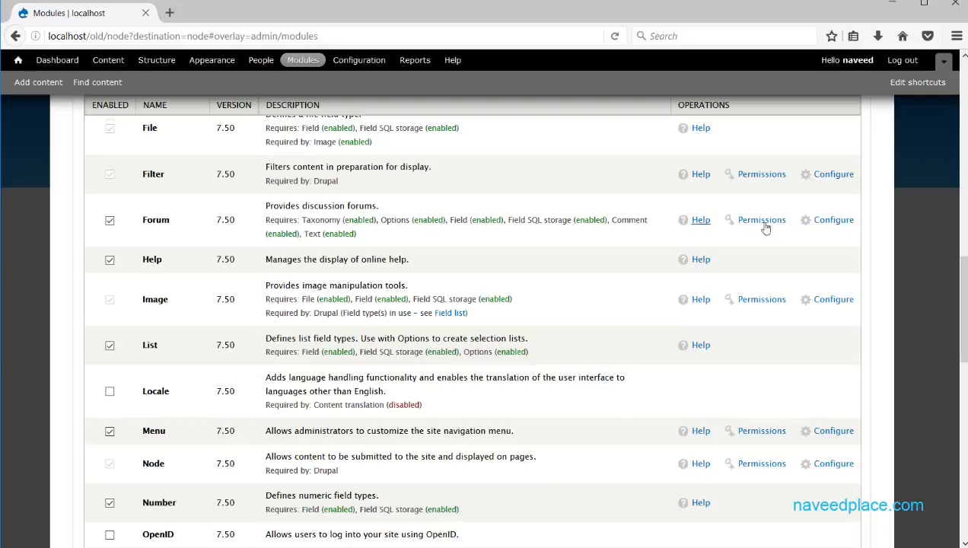
{"action": "left_click", "coordinate": [811, 222]}
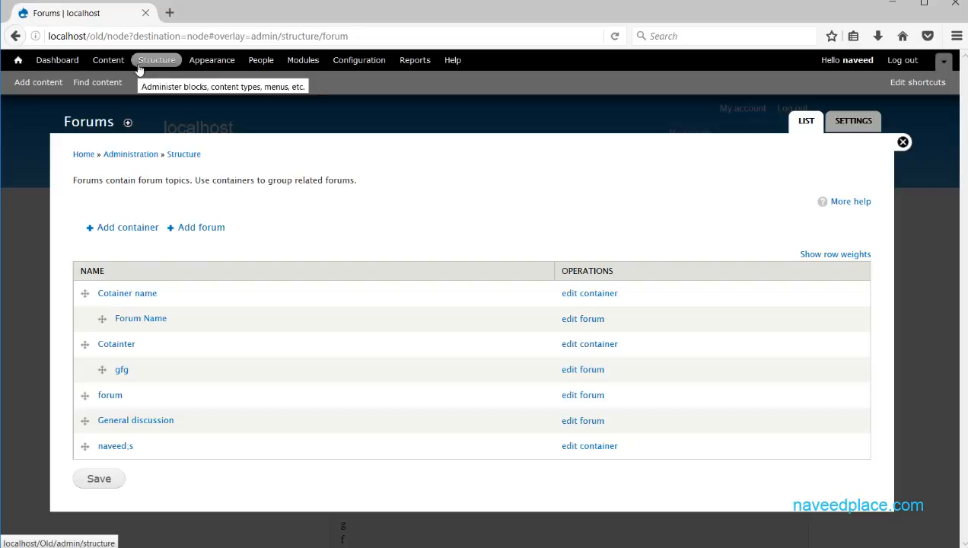
{"action": "left_click", "coordinate": [9, 38]}
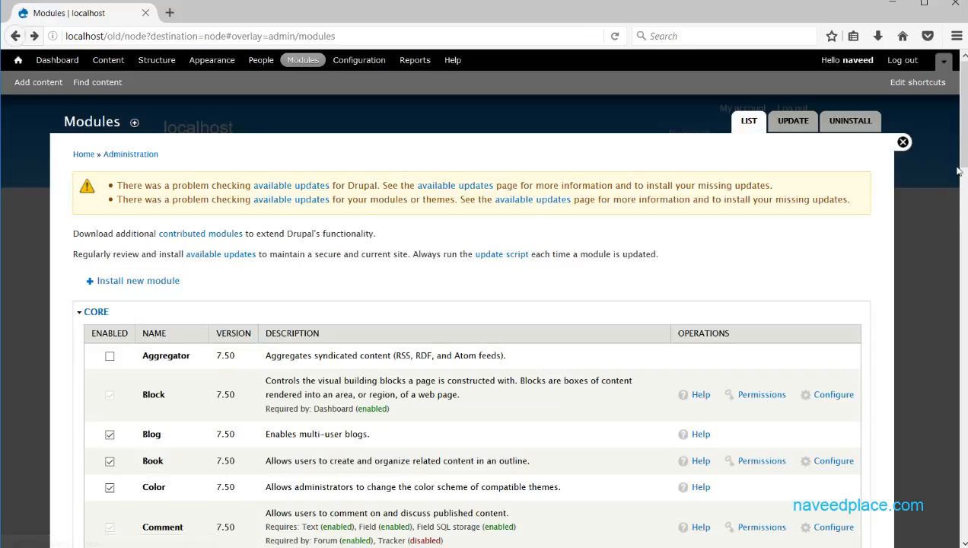
Step: Check that the Forum module is enabled in the core module list, and close the list without saving
{"action": "left_click_drag", "start_coordinate": [963, 156], "coordinate": [962, 271]}
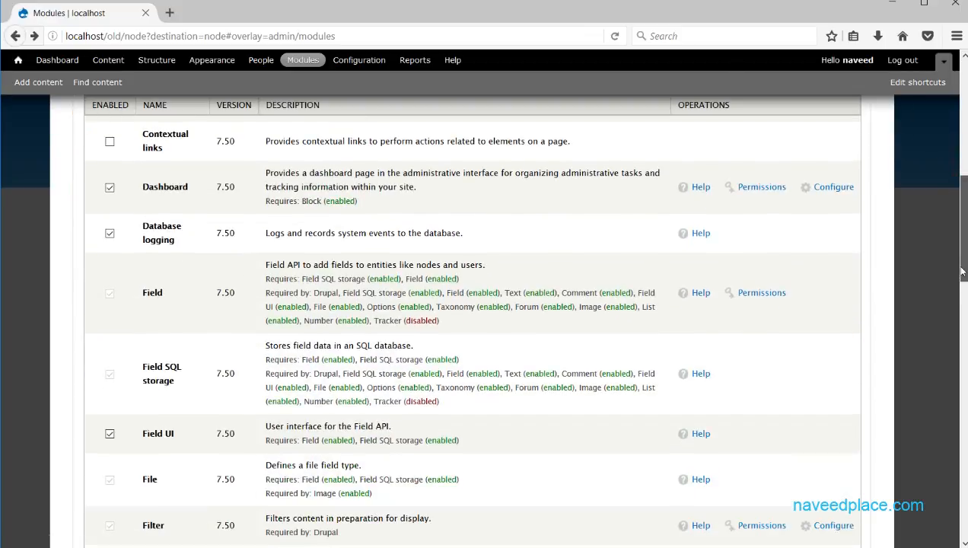
{"action": "left_click_drag", "start_coordinate": [962, 272], "coordinate": [955, 203]}
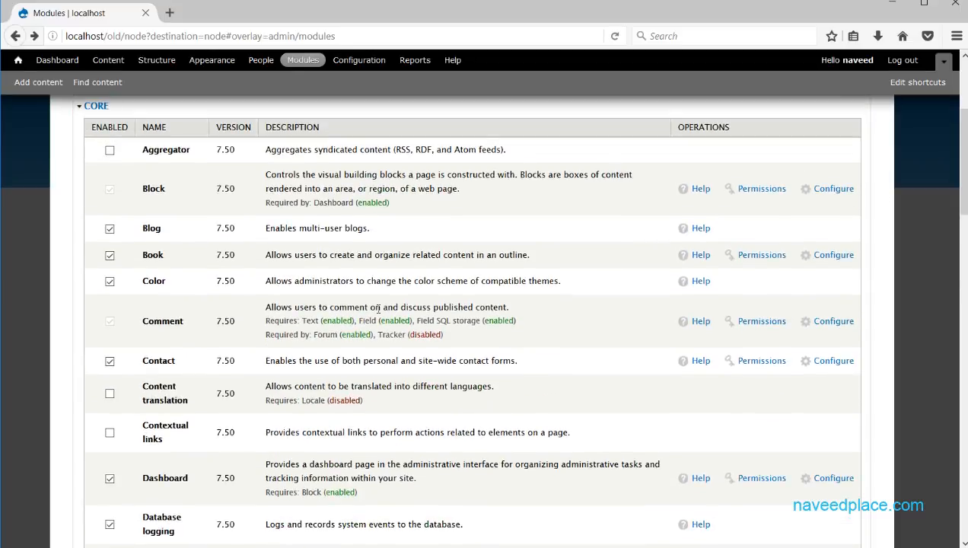
{"action": "scroll", "coordinate": [319, 319], "scroll_direction": "down", "scroll_amount": 5}
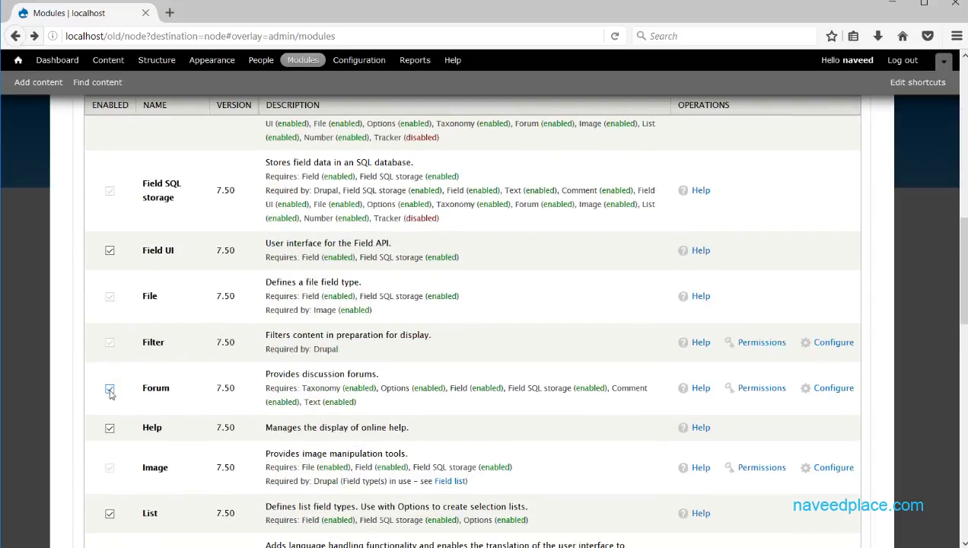
{"action": "scroll", "coordinate": [108, 404], "scroll_direction": "down", "scroll_amount": 12}
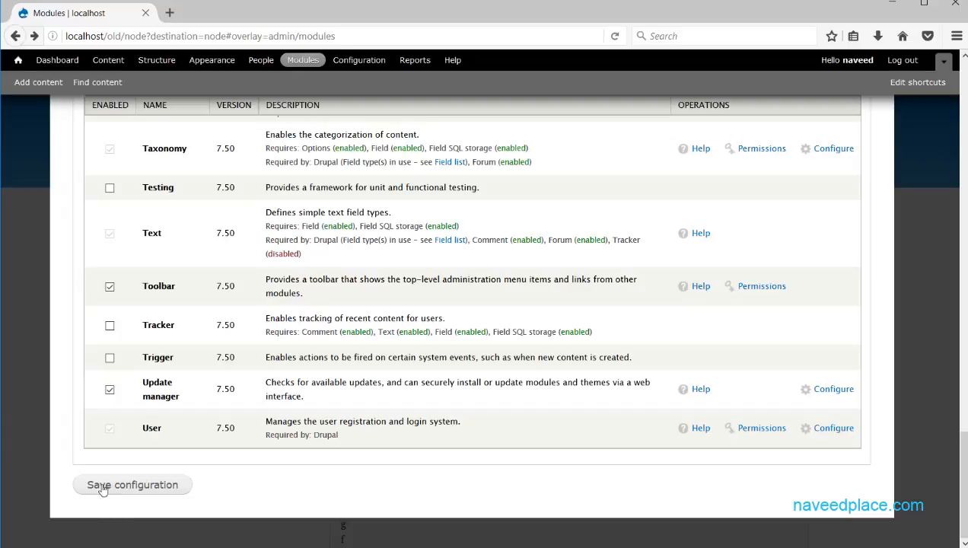
{"action": "scroll", "coordinate": [331, 471], "scroll_direction": "up", "scroll_amount": 1}
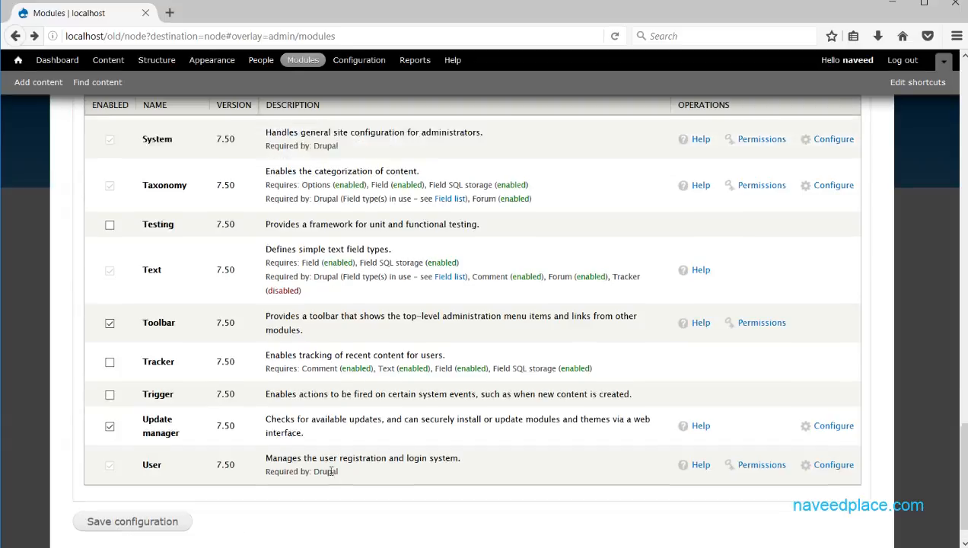
{"action": "scroll", "coordinate": [331, 471], "scroll_direction": "up", "scroll_amount": 20}
{"action": "left_click", "coordinate": [902, 140]}
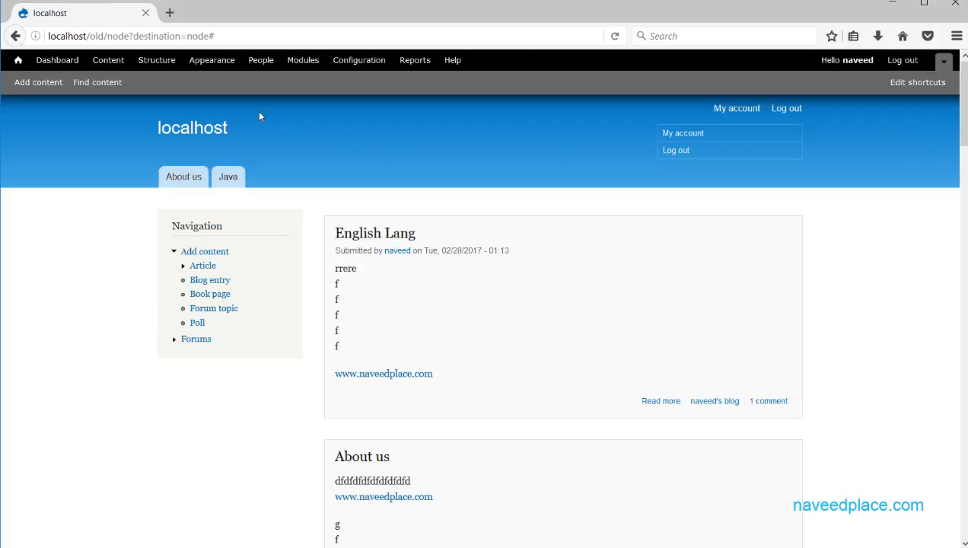
Step: Open the forum hierarchy administration page from the site structure settings
{"action": "left_click", "coordinate": [161, 64]}
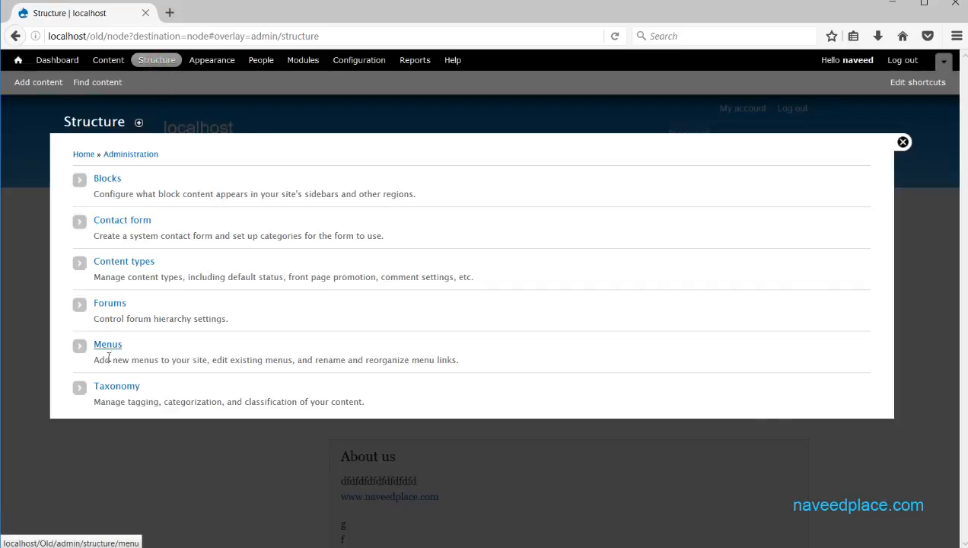
{"action": "left_click", "coordinate": [112, 306]}
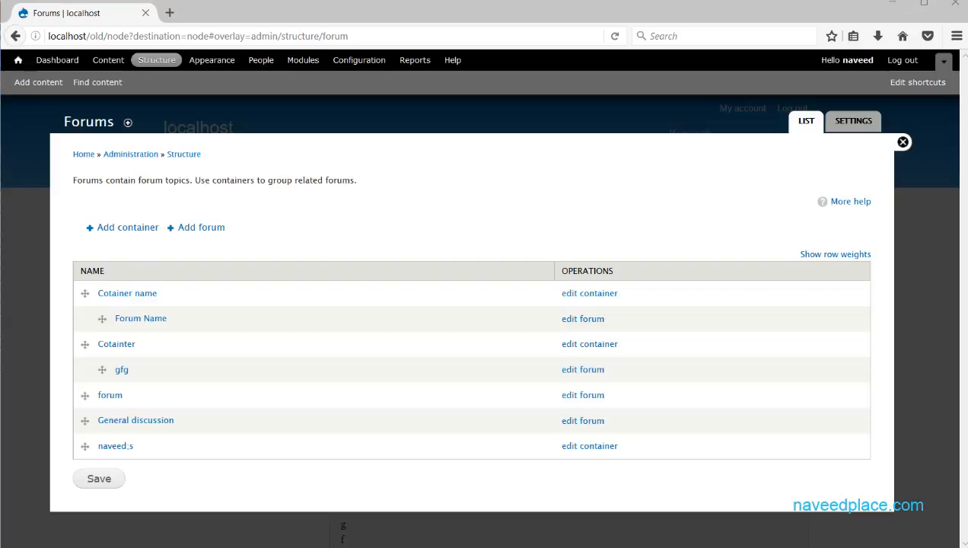
{"action": "mouse_move", "coordinate": [89, 221]}
{"action": "left_mouse_down"}
{"action": "mouse_move", "coordinate": [128, 245]}
{"action": "mouse_move", "coordinate": [132, 200]}
{"action": "left_mouse_up"}
{"action": "left_click", "coordinate": [322, 169]}
{"action": "mouse_move", "coordinate": [323, 169]}
{"action": "left_mouse_down"}
{"action": "mouse_move", "coordinate": [326, 199]}
{"action": "mouse_move", "coordinate": [339, 203]}
{"action": "left_mouse_up"}
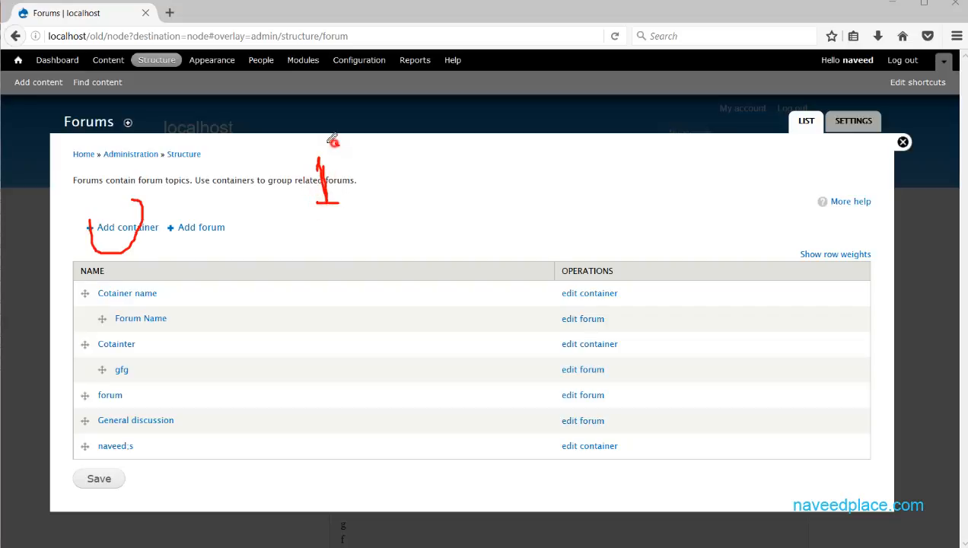
{"action": "mouse_move", "coordinate": [338, 145]}
{"action": "left_mouse_down"}
{"action": "mouse_move", "coordinate": [315, 206]}
{"action": "mouse_move", "coordinate": [367, 137]}
{"action": "mouse_move", "coordinate": [338, 131]}
{"action": "left_mouse_up"}
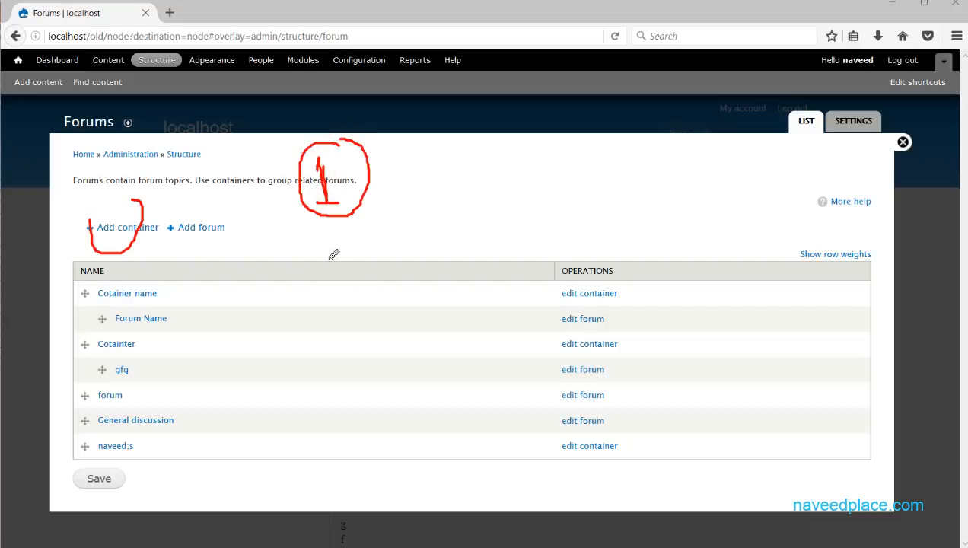
{"action": "left_click_drag", "start_coordinate": [332, 254], "coordinate": [355, 283]}
{"action": "mouse_move", "coordinate": [346, 234]}
{"action": "left_mouse_down"}
{"action": "mouse_move", "coordinate": [340, 309]}
{"action": "mouse_move", "coordinate": [342, 222]}
{"action": "left_mouse_up"}
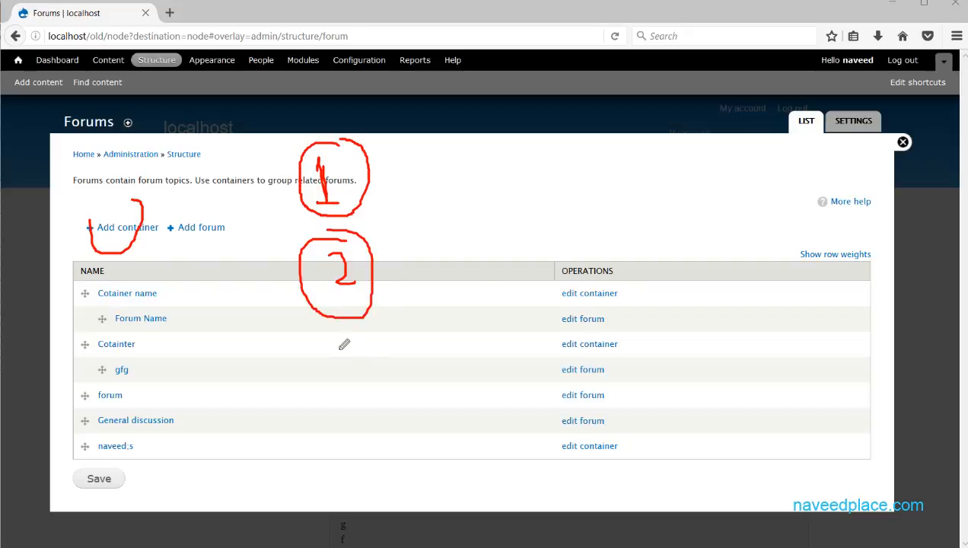
{"action": "mouse_move", "coordinate": [341, 344]}
{"action": "left_mouse_down"}
{"action": "mouse_move", "coordinate": [355, 354]}
{"action": "mouse_move", "coordinate": [349, 370]}
{"action": "mouse_move", "coordinate": [360, 370]}
{"action": "mouse_move", "coordinate": [361, 340]}
{"action": "left_mouse_up"}
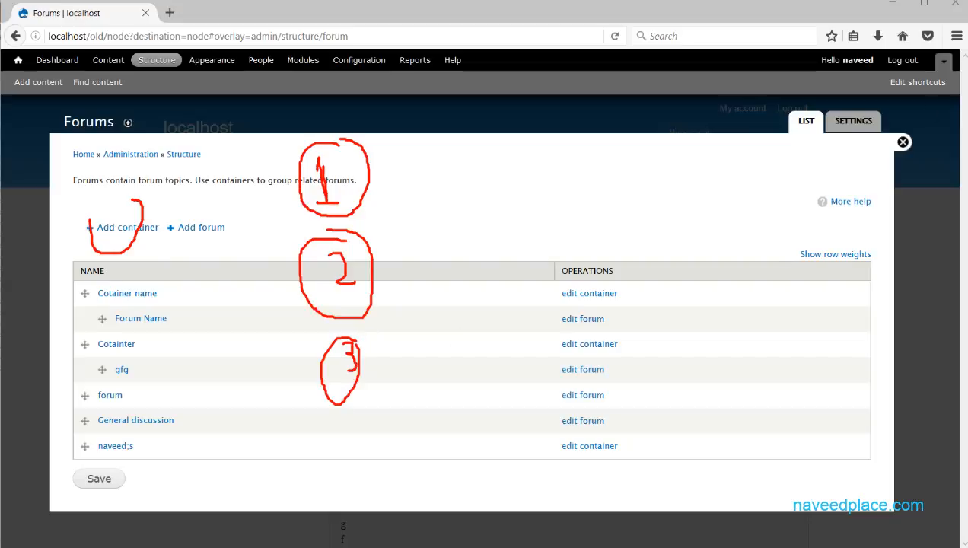
{"action": "left_click_drag", "start_coordinate": [606, 434], "coordinate": [79, 140]}
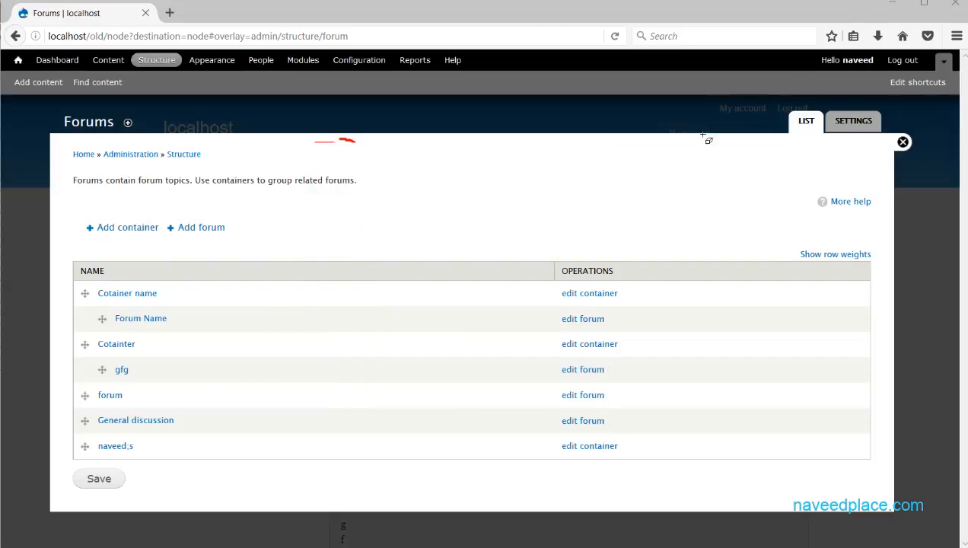
{"action": "key", "text": "Escape"}
Step: Start a new forum container and name it "Cotainer"
{"action": "left_click", "coordinate": [129, 228]}
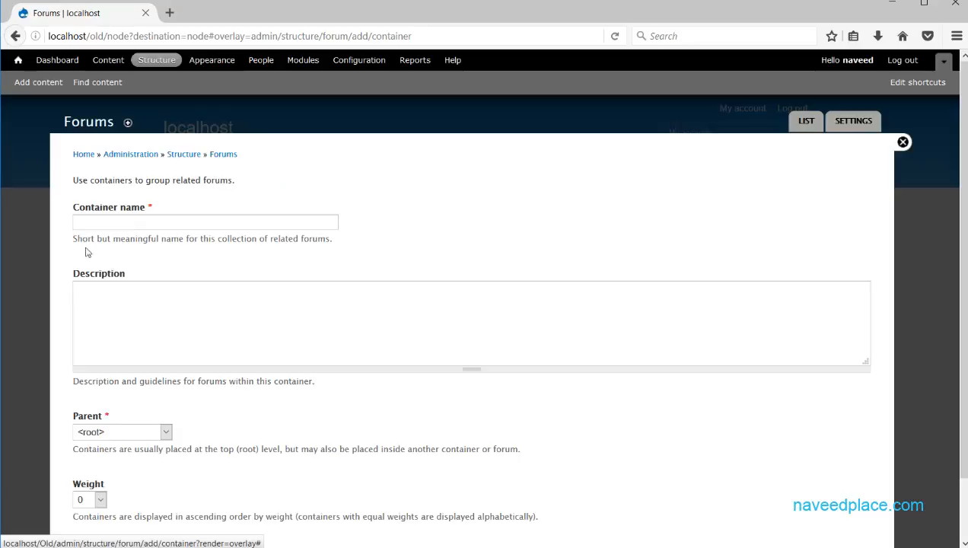
{"action": "left_click", "coordinate": [97, 226]}
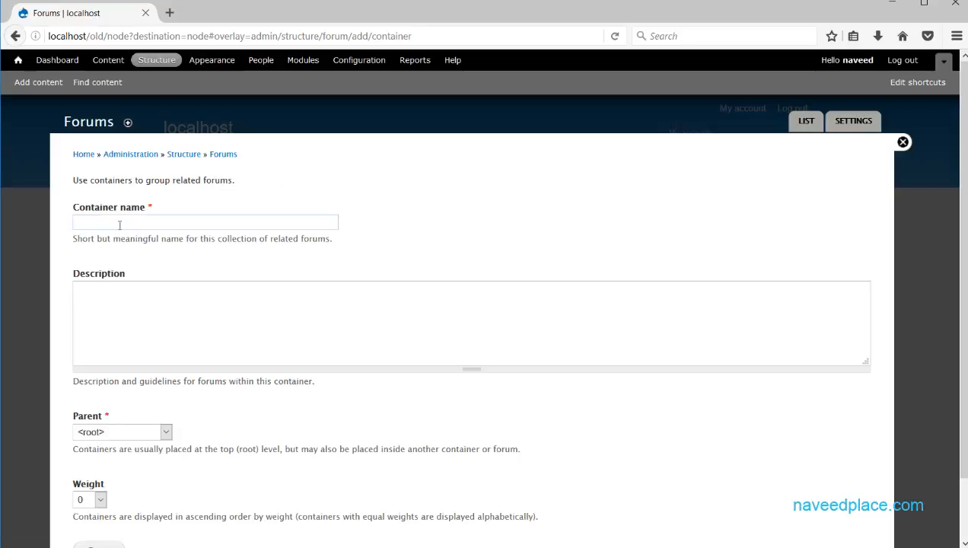
{"action": "type", "text": "COunt"}
{"action": "key", "text": "BackSpace"}
{"action": "key", "text": "BackSpace"}
{"action": "key", "text": "BackSpace"}
{"action": "key", "text": "BackSpace"}
{"action": "type", "text": "ota"}
{"action": "type", "text": "uner"}
{"action": "key", "text": "BackSpace"}
{"action": "key", "text": "BackSpace"}
{"action": "key", "text": "BackSpace"}
{"action": "key", "text": "BackSpace"}
{"action": "key", "text": "BackSpace"}
{"action": "type", "text": "iner"}
Step: Enter "fdf" as the container's description and save the container
{"action": "left_click", "coordinate": [207, 307]}
{"action": "type", "text": "fd"}
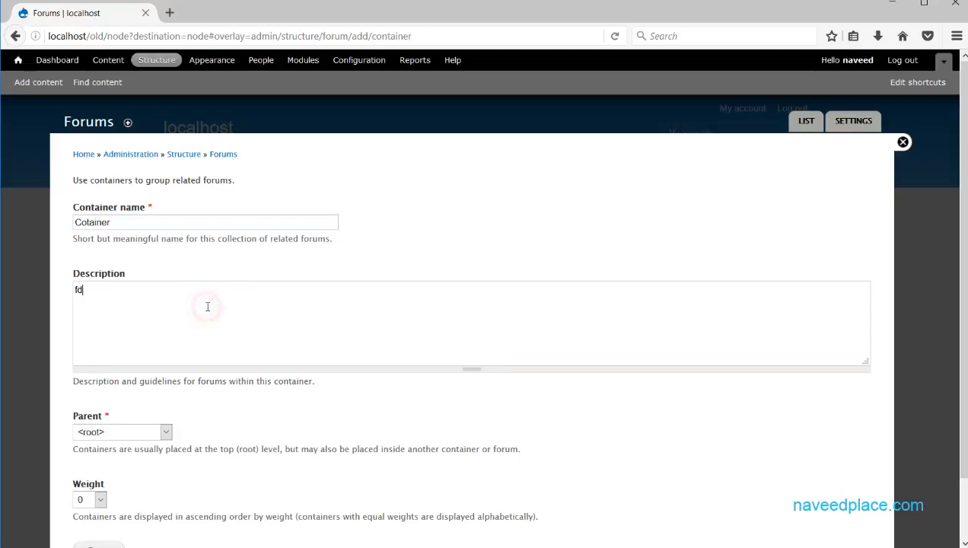
{"action": "type", "text": "f"}
{"action": "scroll", "coordinate": [394, 272], "scroll_direction": "down", "scroll_amount": 2}
{"action": "left_click", "coordinate": [89, 488]}
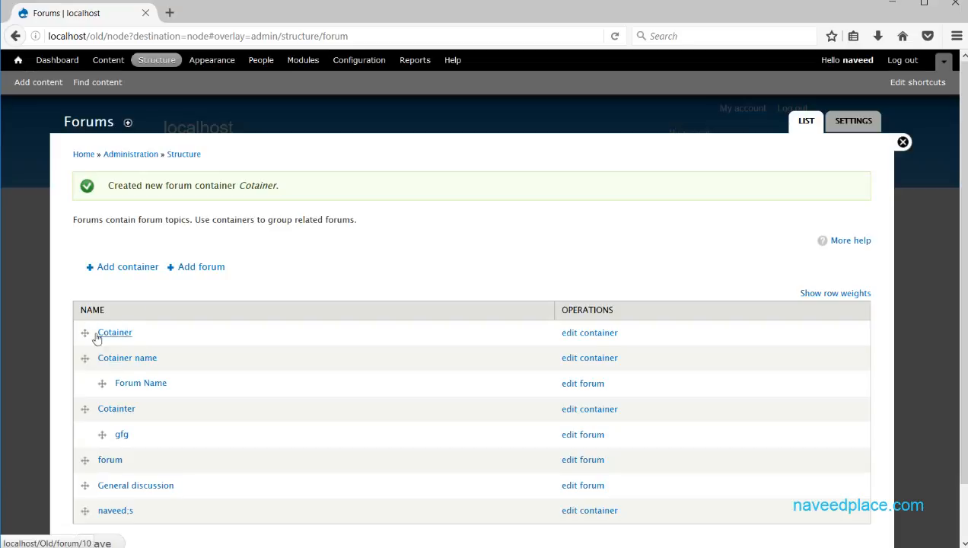
Step: Start a new forum and name it "Graphics"
{"action": "left_click", "coordinate": [194, 268]}
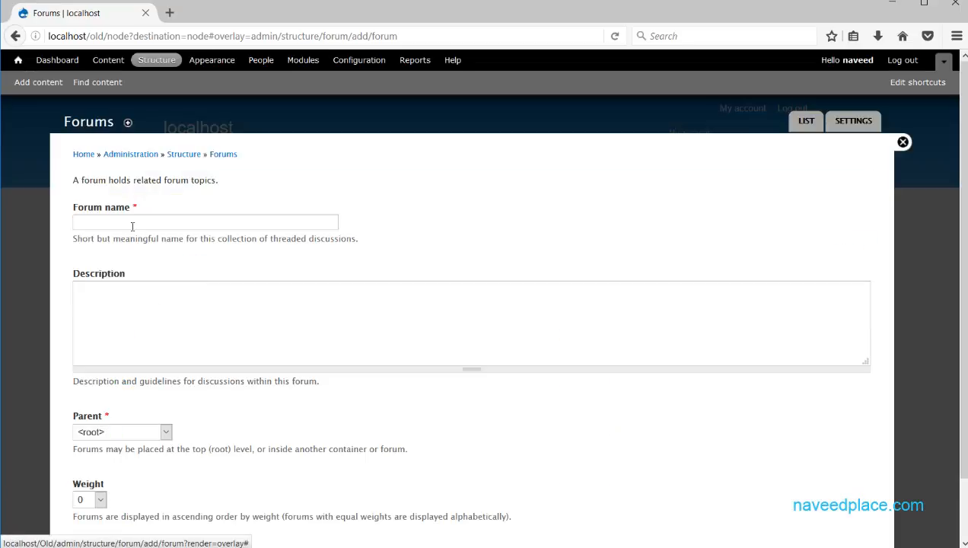
{"action": "left_click", "coordinate": [133, 226]}
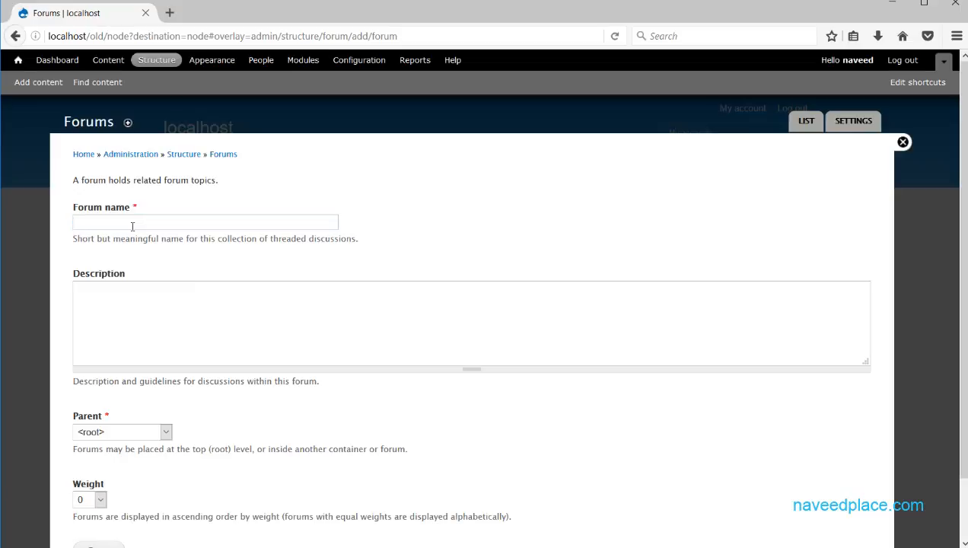
{"action": "type", "text": "Programiing"}
{"action": "key", "text": "BackSpace"}
{"action": "key", "text": "BackSpace"}
{"action": "key", "text": "BackSpace"}
{"action": "key", "text": "BackSpace"}
{"action": "key", "text": "BackSpace"}
{"action": "key", "text": "BackSpace"}
{"action": "key", "text": "BackSpace"}
{"action": "key", "text": "BackSpace"}
{"action": "key", "text": "BackSpace"}
{"action": "key", "text": "BackSpace"}
{"action": "key", "text": "BackSpace"}
{"action": "type", "text": "Graphics"}
Step: Set "Cotainer" as the forum's parent, save the forum, and return to the site's front page, resending the page data
{"action": "left_click_drag", "start_coordinate": [957, 245], "coordinate": [961, 320]}
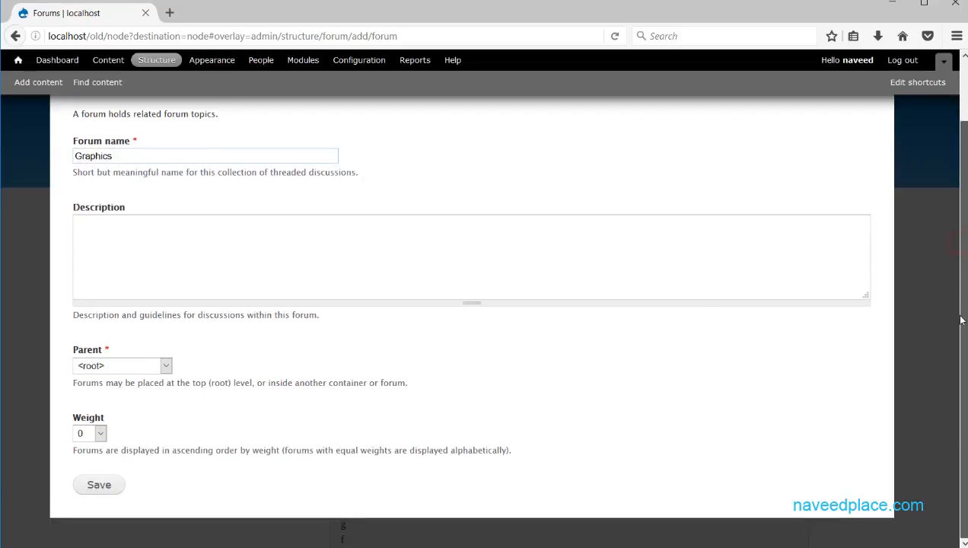
{"action": "left_click", "coordinate": [128, 371]}
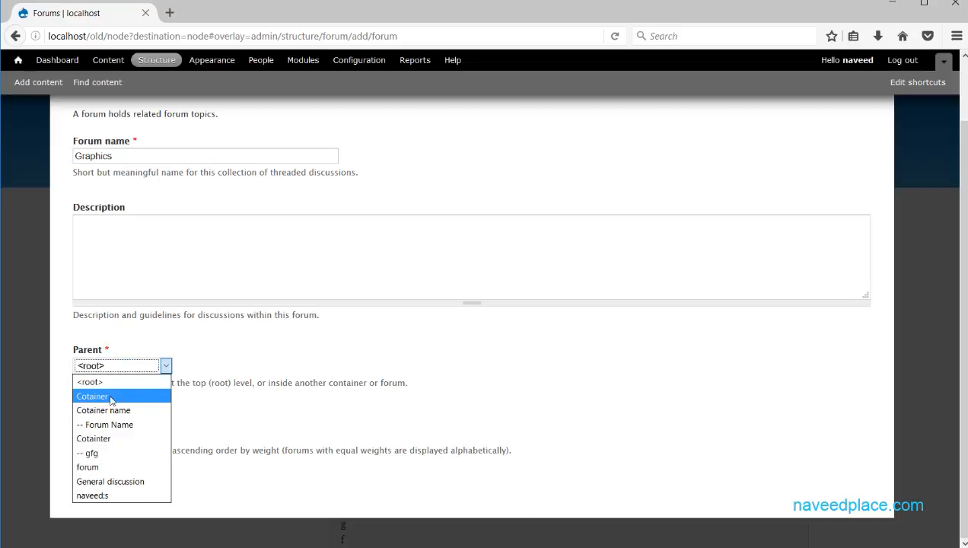
{"action": "left_click", "coordinate": [112, 396]}
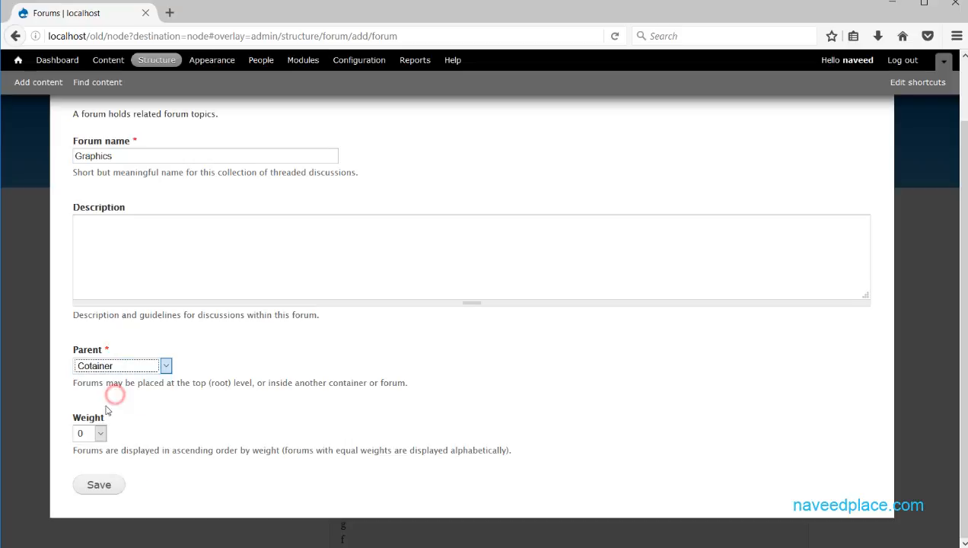
{"action": "left_click", "coordinate": [104, 490]}
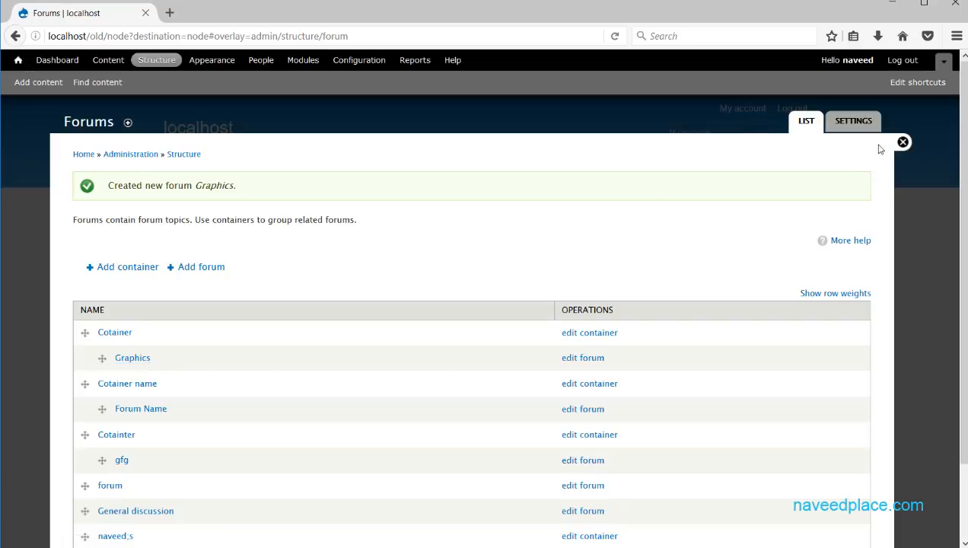
{"action": "left_click", "coordinate": [903, 143]}
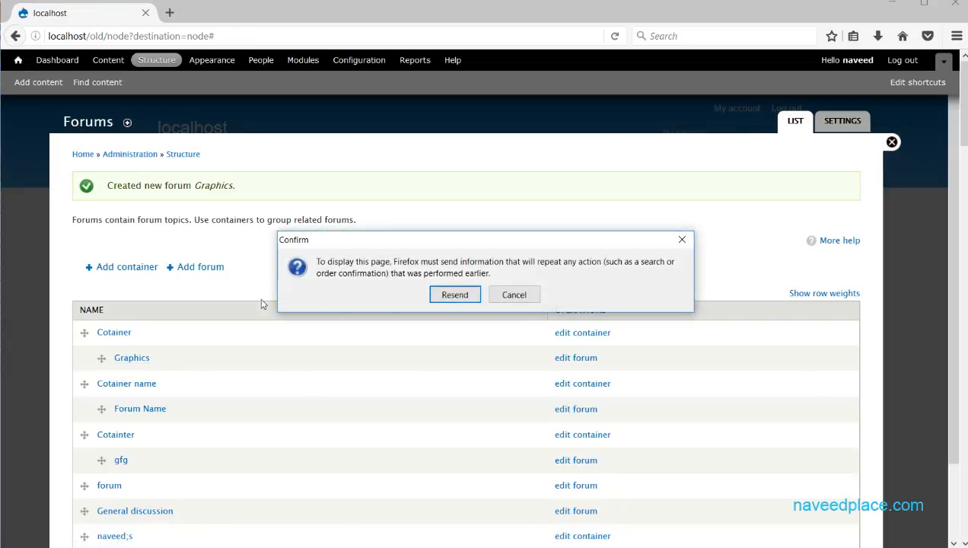
{"action": "left_click", "coordinate": [449, 295]}
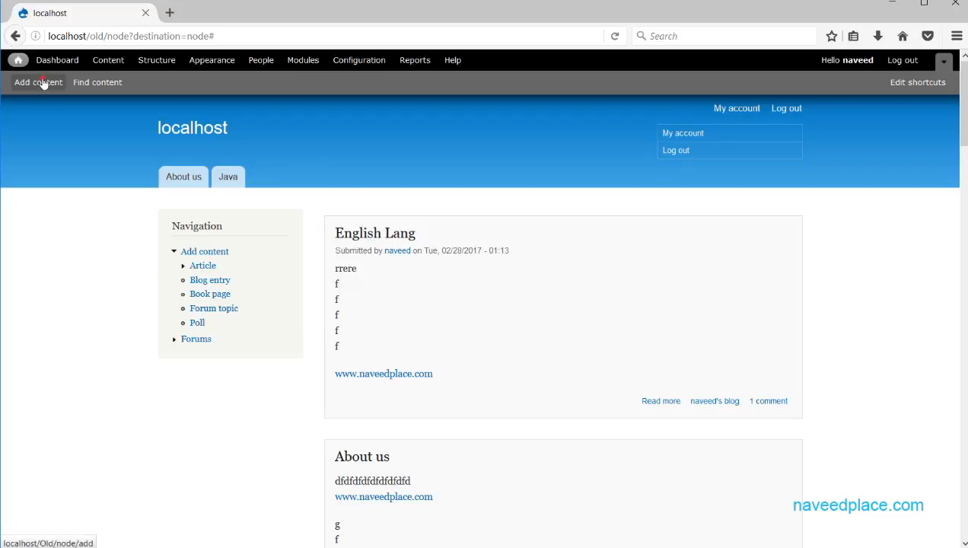
Step: Start a new forum topic in the Graphics forum with the subject "Adobe Photoshop"
{"action": "left_click", "coordinate": [43, 83]}
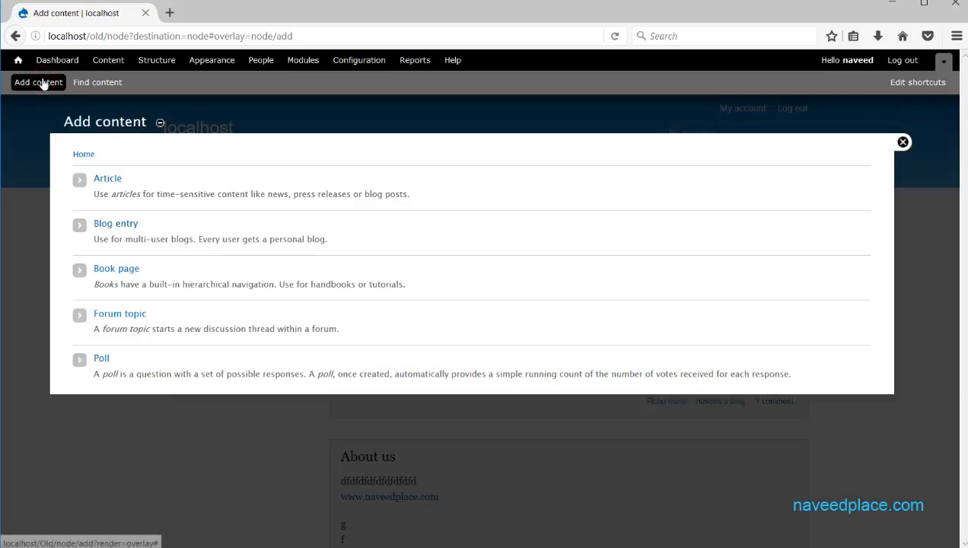
{"action": "left_click", "coordinate": [123, 318]}
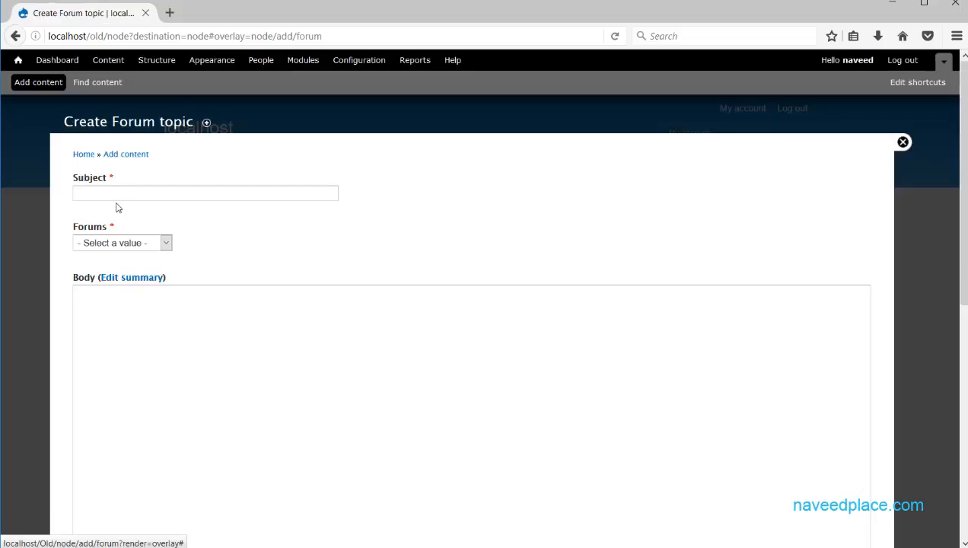
{"action": "left_click", "coordinate": [119, 193]}
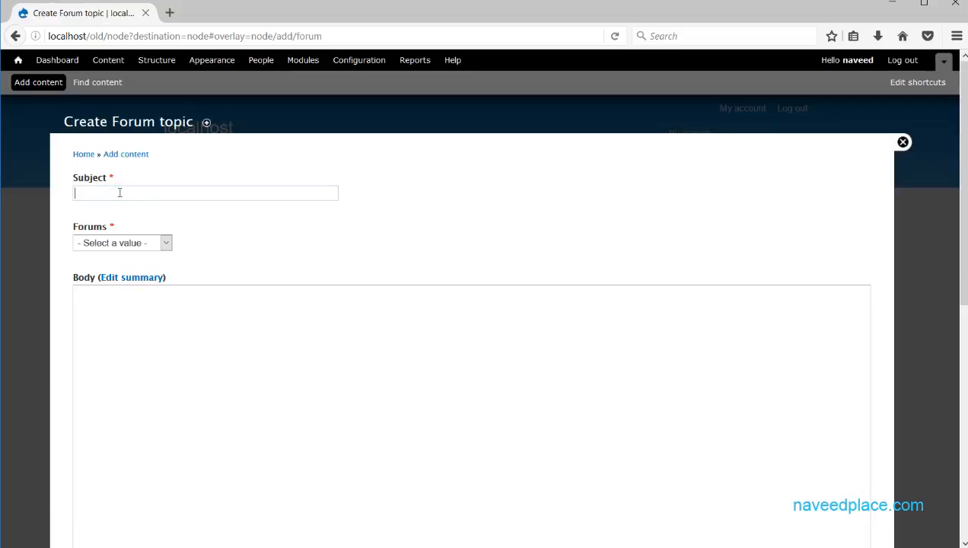
{"action": "left_click", "coordinate": [155, 243]}
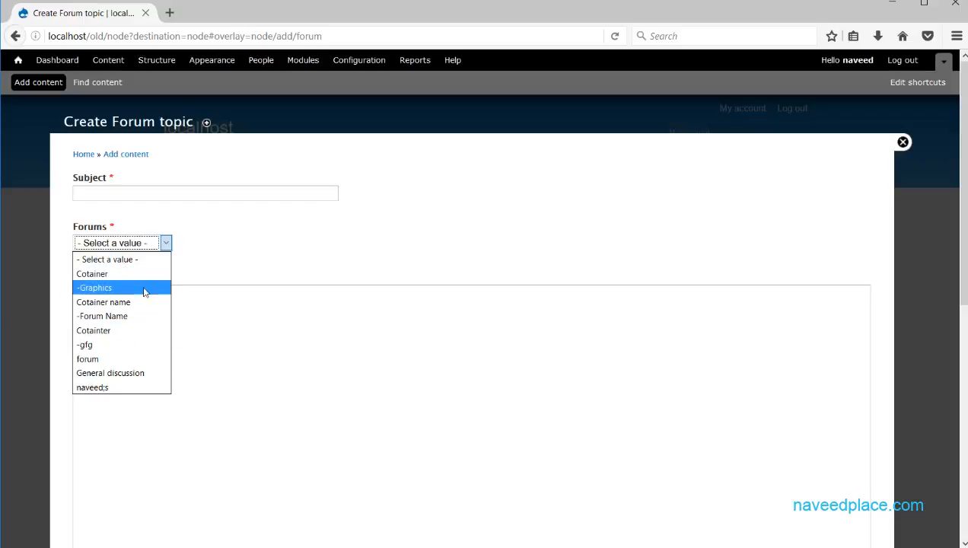
{"action": "left_click", "coordinate": [104, 289]}
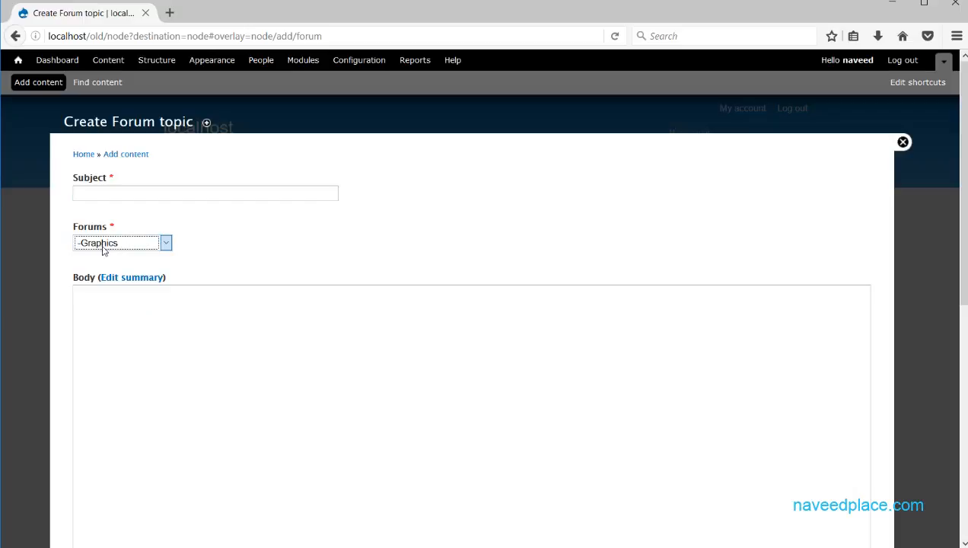
{"action": "left_click", "coordinate": [119, 189]}
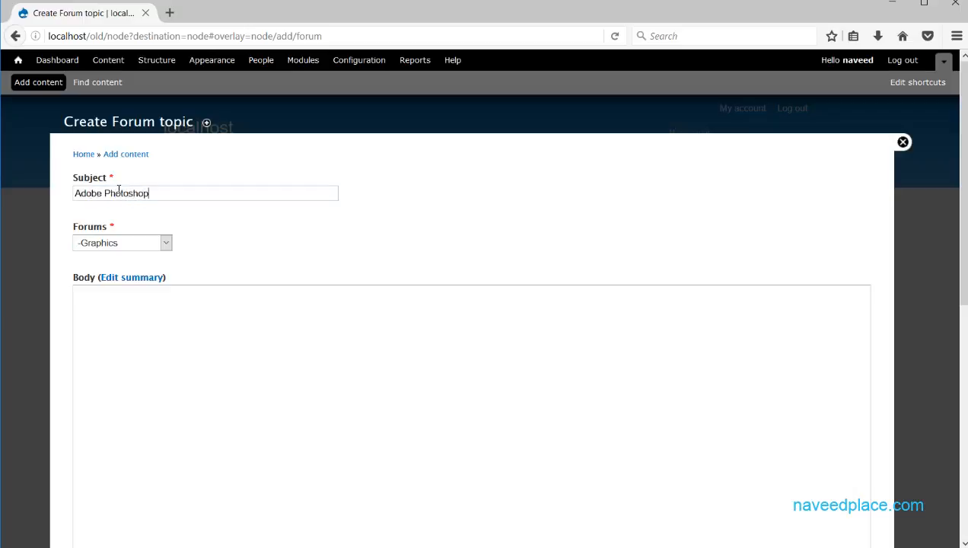
Step: Enter "sdsd" as the topic's body and provide a menu link for the topic
{"action": "left_click", "coordinate": [118, 363]}
{"action": "type", "text": "sdf"}
{"action": "scroll", "coordinate": [118, 358], "scroll_direction": "down", "scroll_amount": 6}
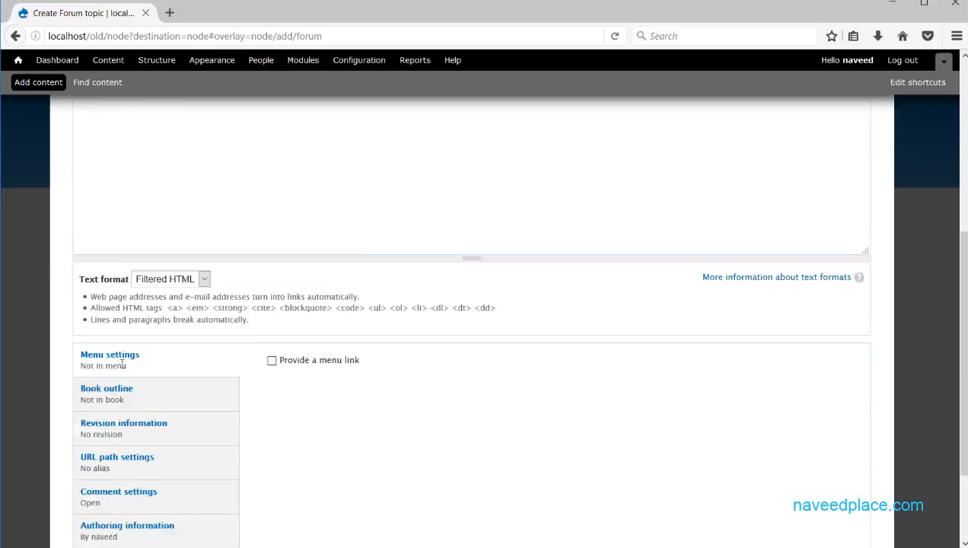
{"action": "left_click", "coordinate": [272, 243]}
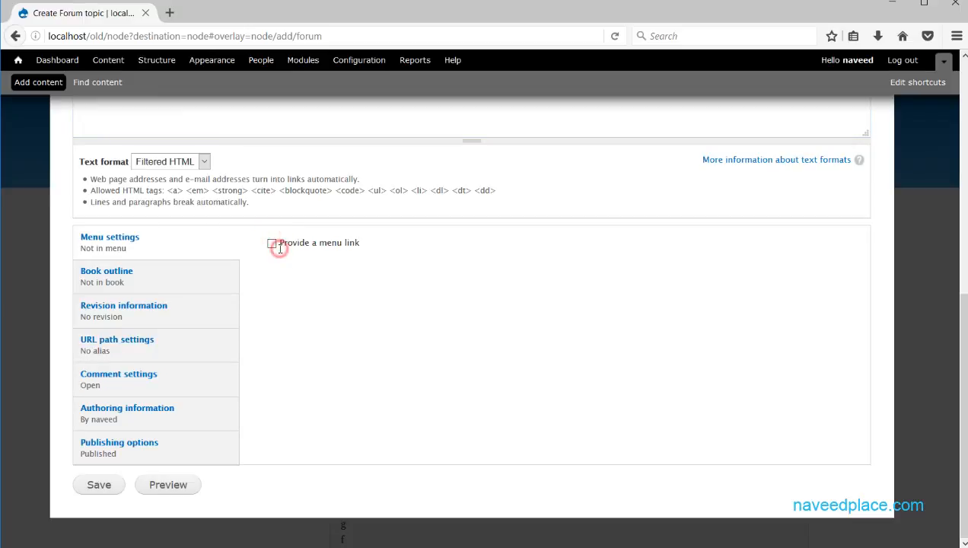
{"action": "scroll", "coordinate": [341, 369], "scroll_direction": "down", "scroll_amount": 2}
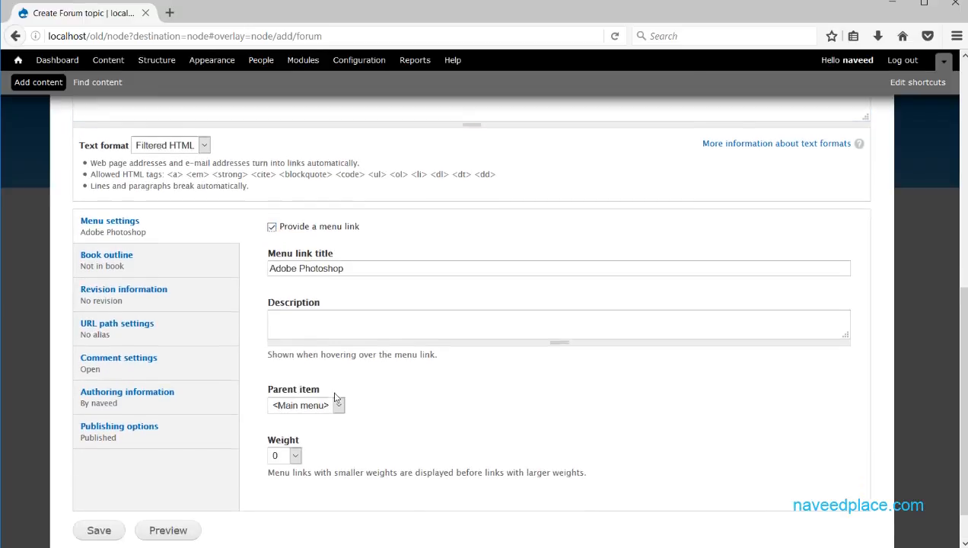
Step: Set the menu link's weight to 7 and save the forum topic
{"action": "left_click", "coordinate": [283, 412]}
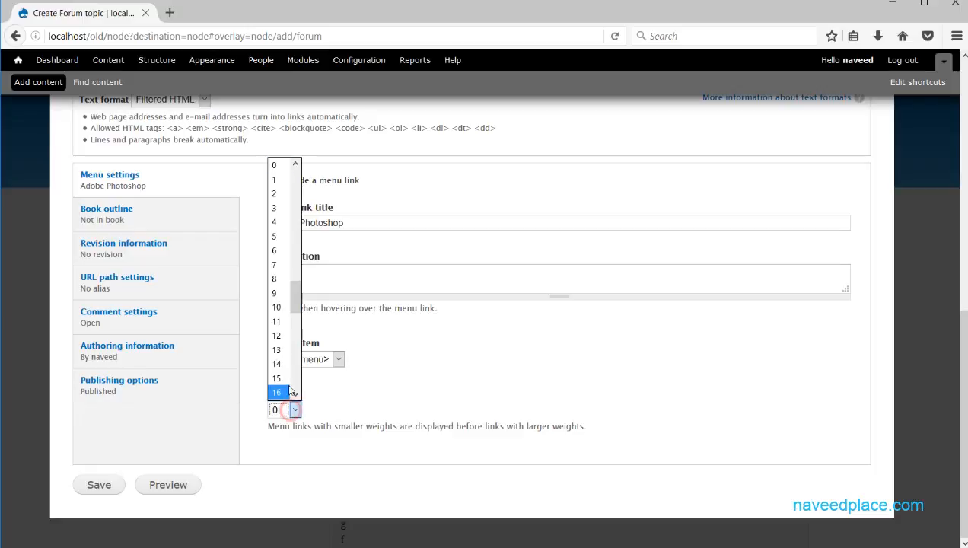
{"action": "left_click", "coordinate": [279, 266]}
{"action": "left_click", "coordinate": [100, 485]}
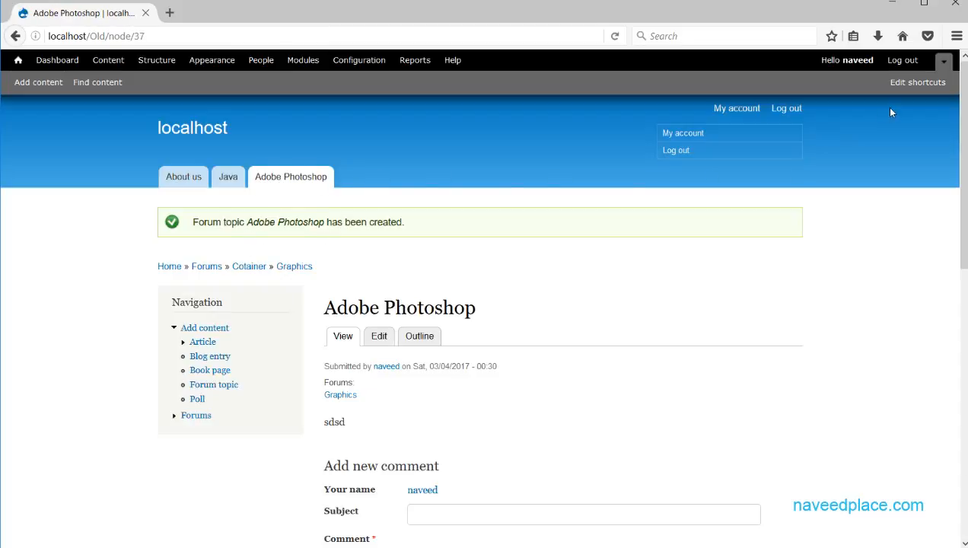
Step: Open the Forums overview and examine the whole list of containers and forums, including the "Cotainer" entry and its description
{"action": "left_click_drag", "start_coordinate": [961, 113], "coordinate": [961, 159]}
{"action": "left_click", "coordinate": [202, 146]}
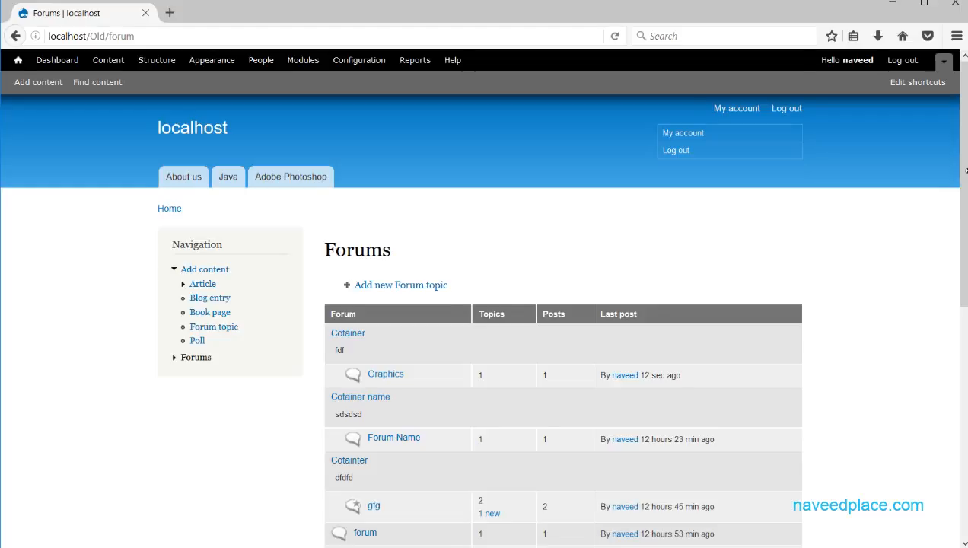
{"action": "scroll", "coordinate": [960, 203], "scroll_direction": "down", "scroll_amount": 1}
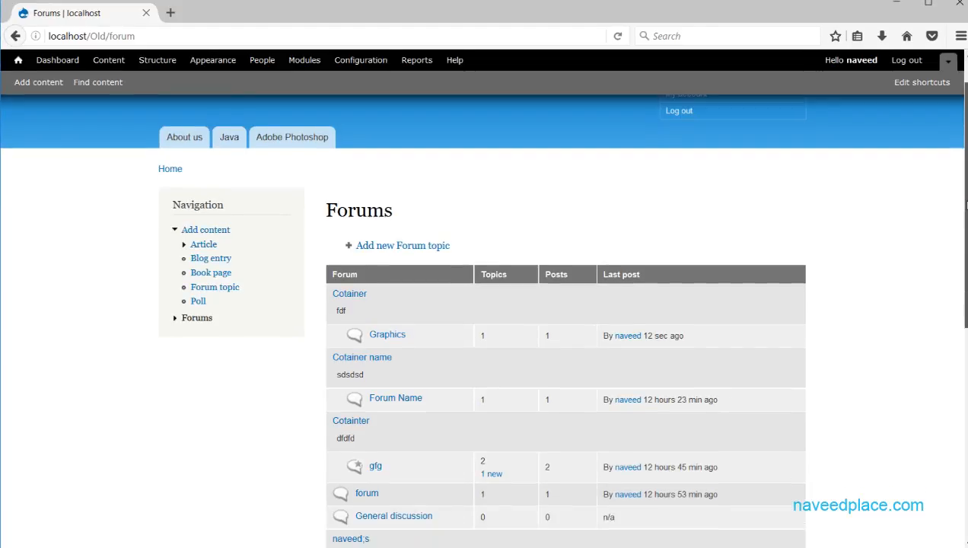
{"action": "scroll", "coordinate": [373, 259], "scroll_direction": "down", "scroll_amount": 8}
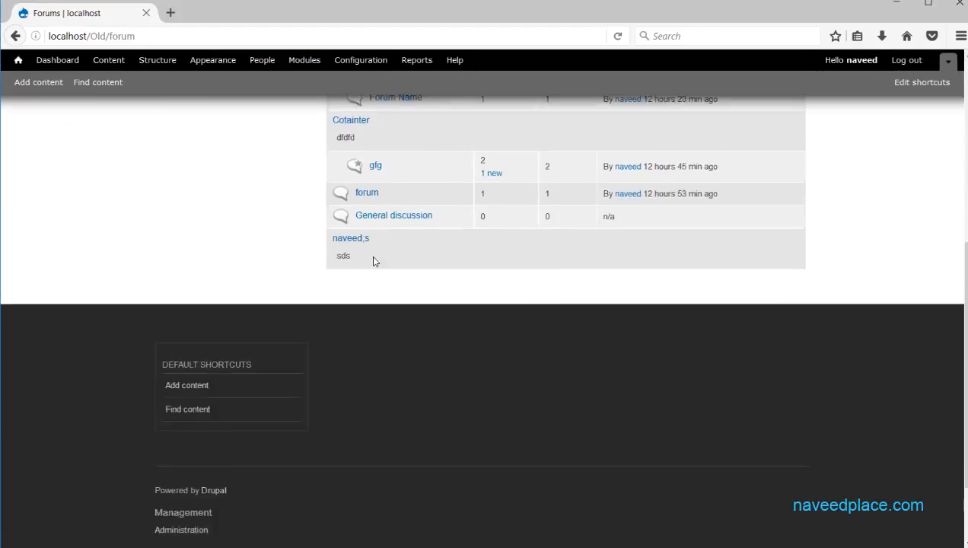
{"action": "scroll", "coordinate": [375, 254], "scroll_direction": "up", "scroll_amount": 9}
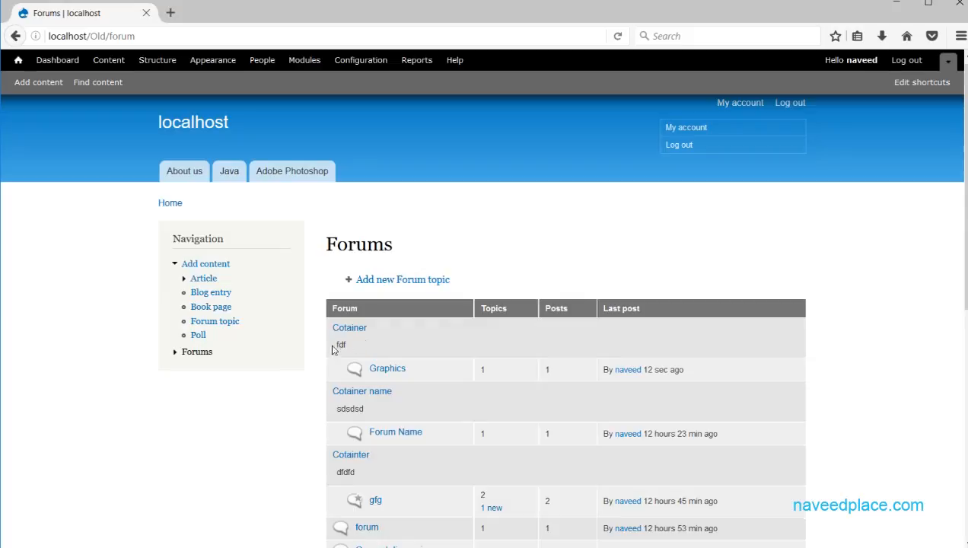
{"action": "left_click_drag", "start_coordinate": [346, 346], "coordinate": [337, 346]}
{"action": "left_click_drag", "start_coordinate": [391, 328], "coordinate": [333, 328]}
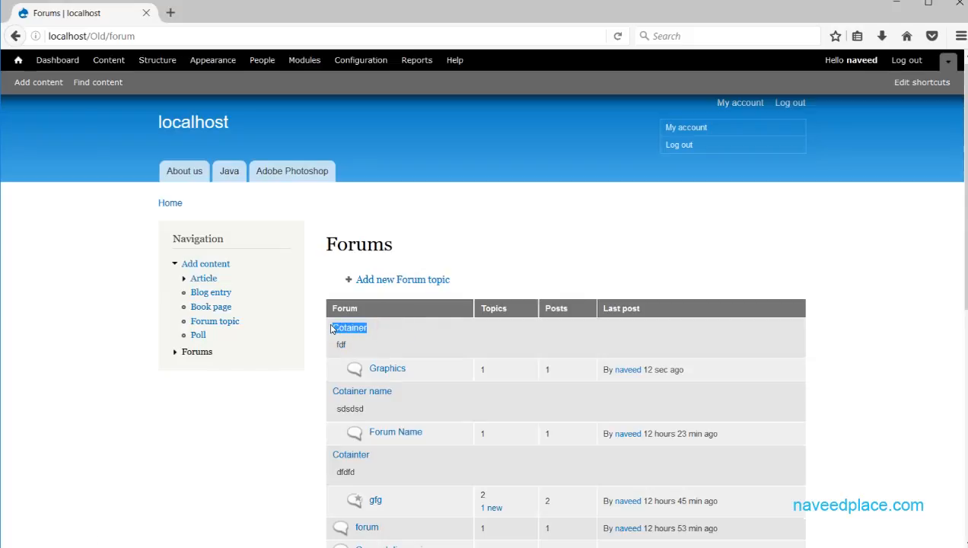
Step: View the Graphics forum, return to the Forums overview, and reopen Graphics to examine its heading and topic list
{"action": "left_click", "coordinate": [385, 371]}
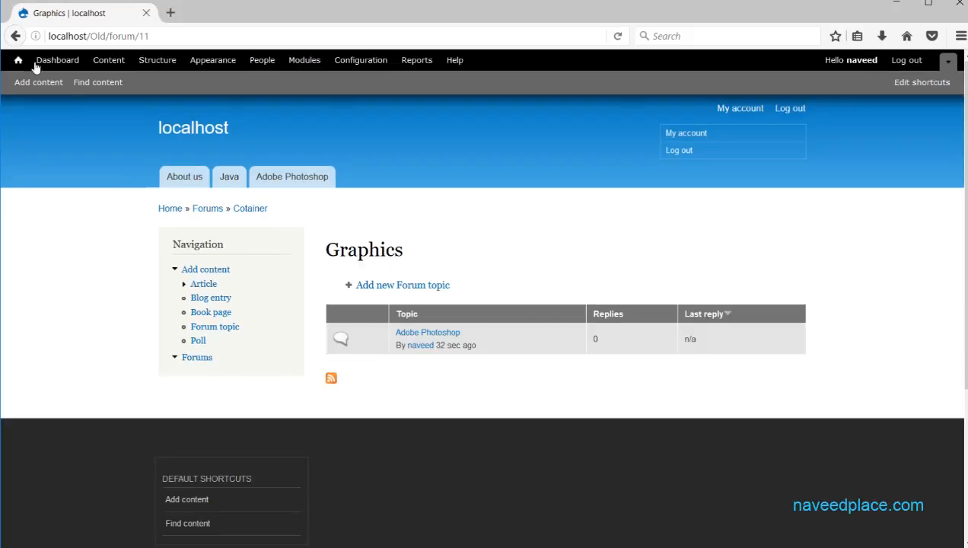
{"action": "left_click", "coordinate": [16, 37]}
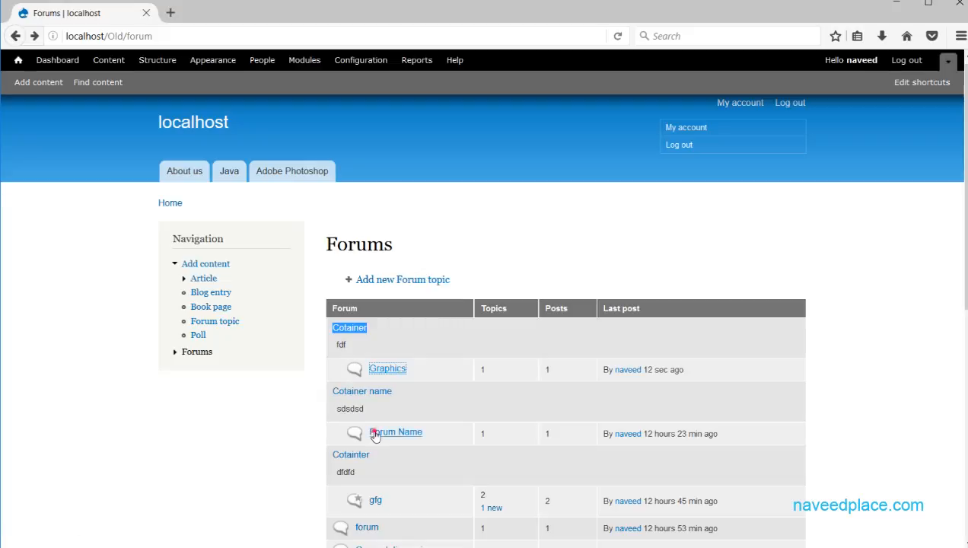
{"action": "left_click_drag", "start_coordinate": [378, 434], "coordinate": [404, 431]}
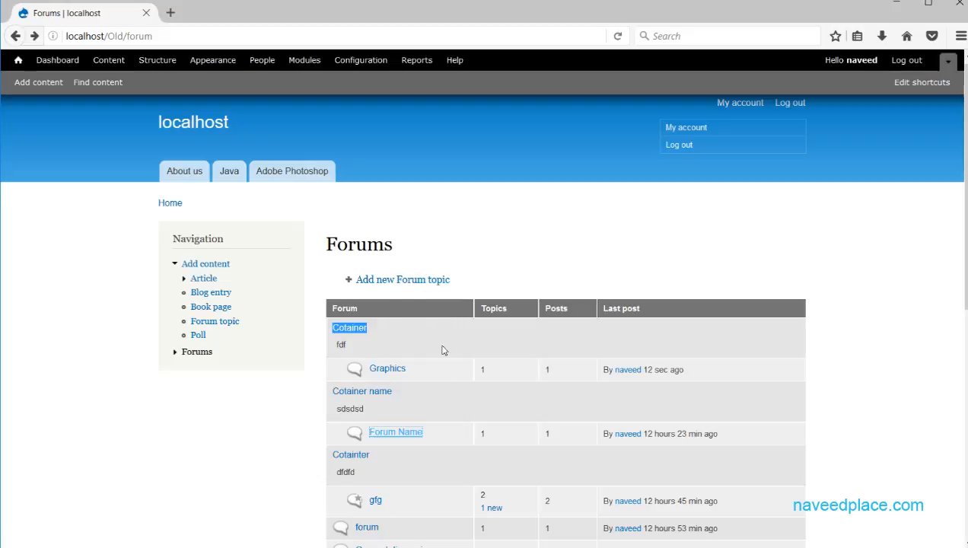
{"action": "left_click", "coordinate": [384, 369]}
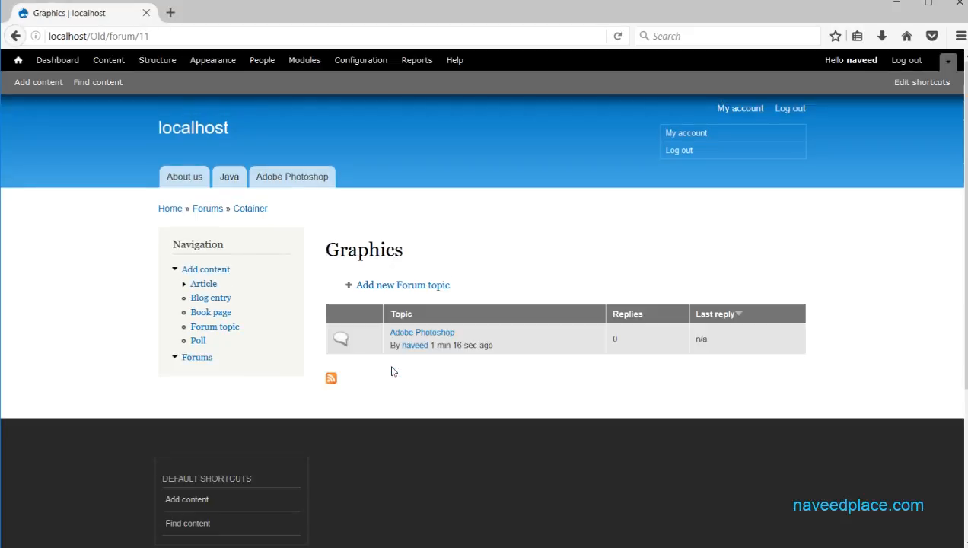
{"action": "left_click_drag", "start_coordinate": [406, 252], "coordinate": [325, 251]}
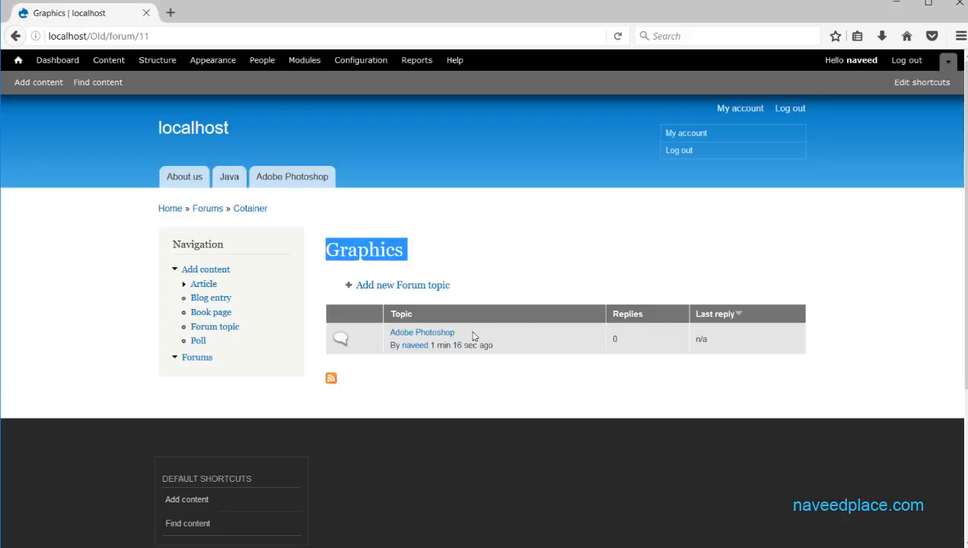
{"action": "left_click_drag", "start_coordinate": [434, 257], "coordinate": [317, 255]}
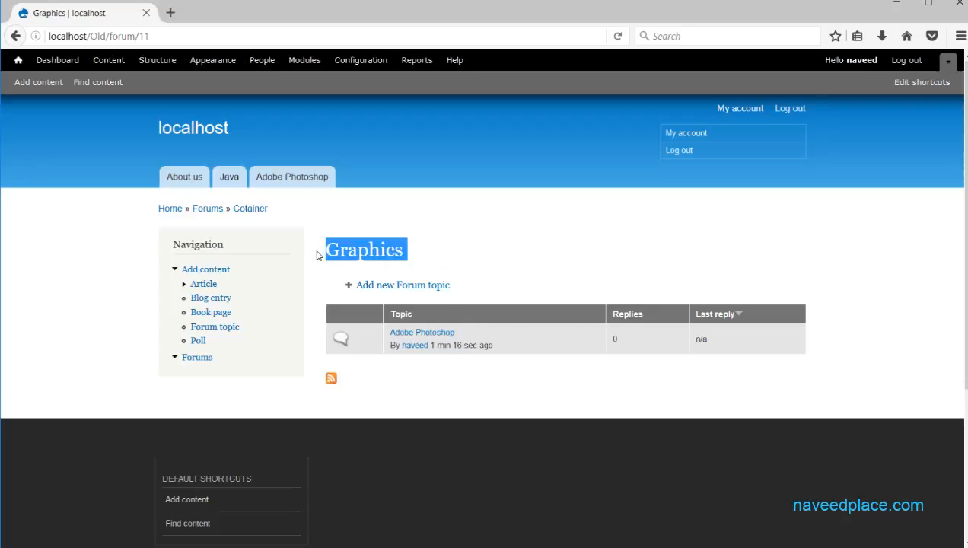
Step: Open the Adobe Photoshop topic and post a comment with the subject "gfg" and the text "fgfgfgfgfgfgfg"
{"action": "left_click", "coordinate": [452, 335]}
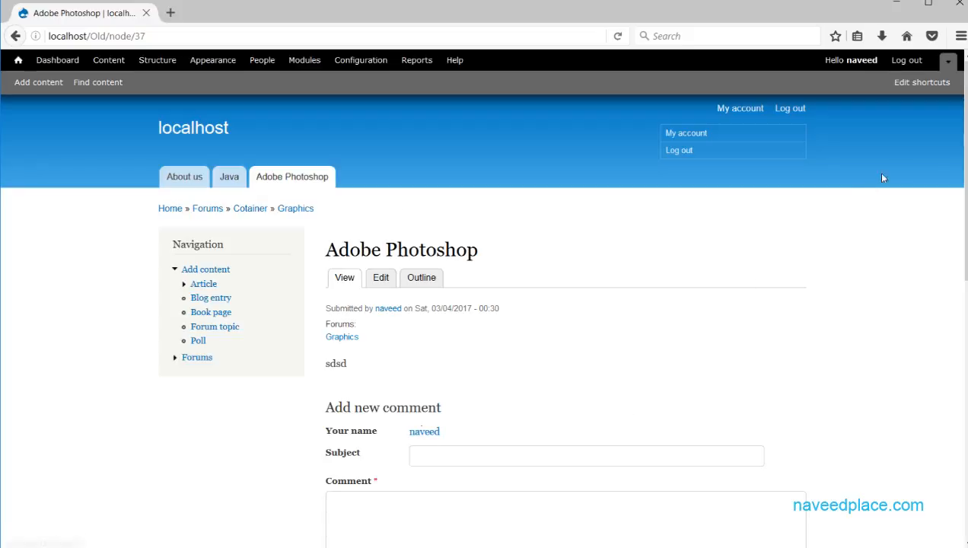
{"action": "scroll", "coordinate": [959, 167], "scroll_direction": "down", "scroll_amount": 4}
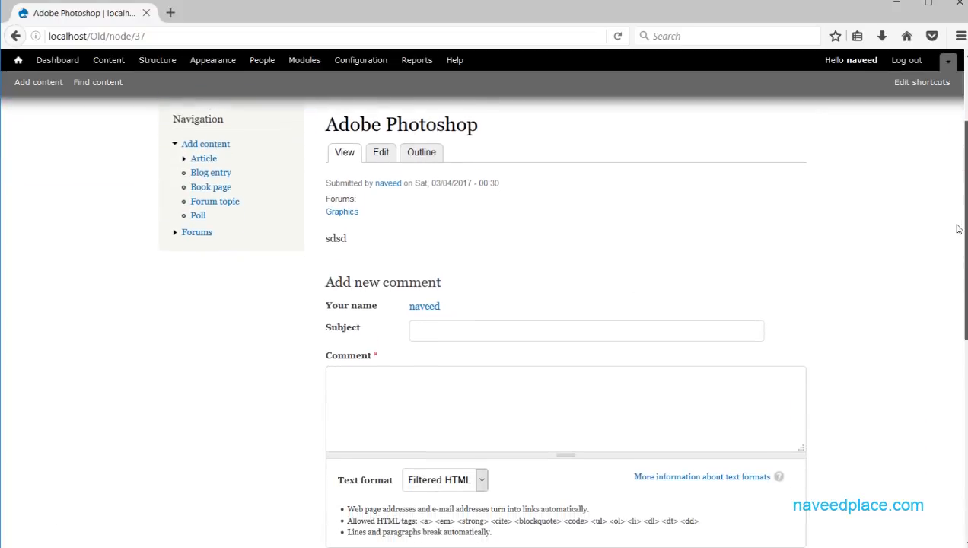
{"action": "left_click", "coordinate": [426, 310]}
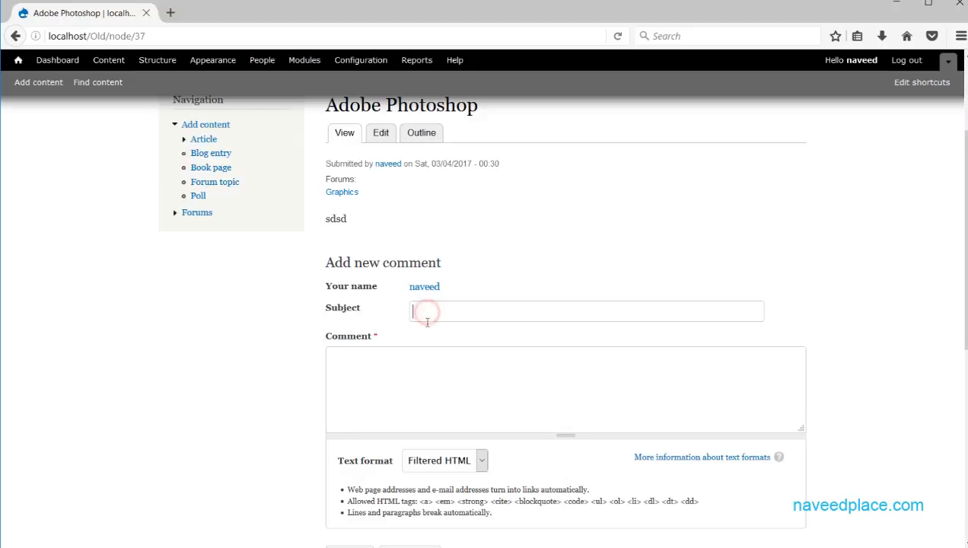
{"action": "type", "text": "gfg"}
{"action": "left_click", "coordinate": [401, 371]}
{"action": "type", "text": "fgfgfgfgfgfgfg"}
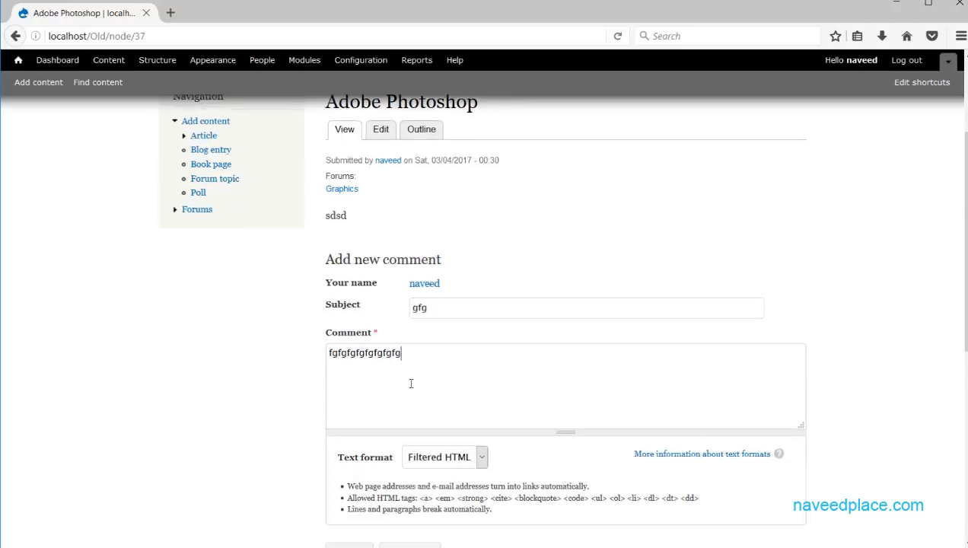
{"action": "scroll", "coordinate": [411, 384], "scroll_direction": "down", "scroll_amount": 5}
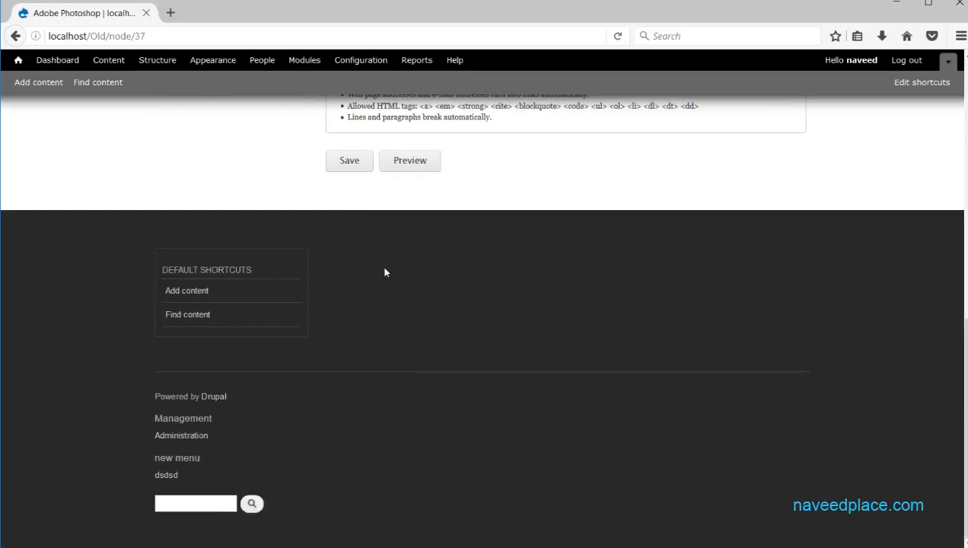
{"action": "left_click", "coordinate": [349, 161]}
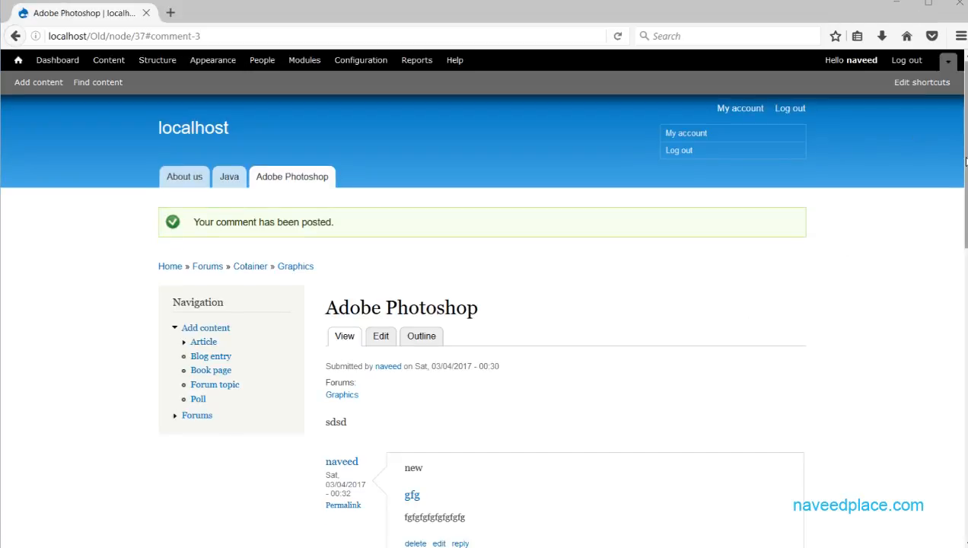
Step: Examine the posted comment on the Adobe Photoshop topic and reopen the Graphics forum through the Forums overview
{"action": "scroll", "coordinate": [963, 162], "scroll_direction": "down", "scroll_amount": 5}
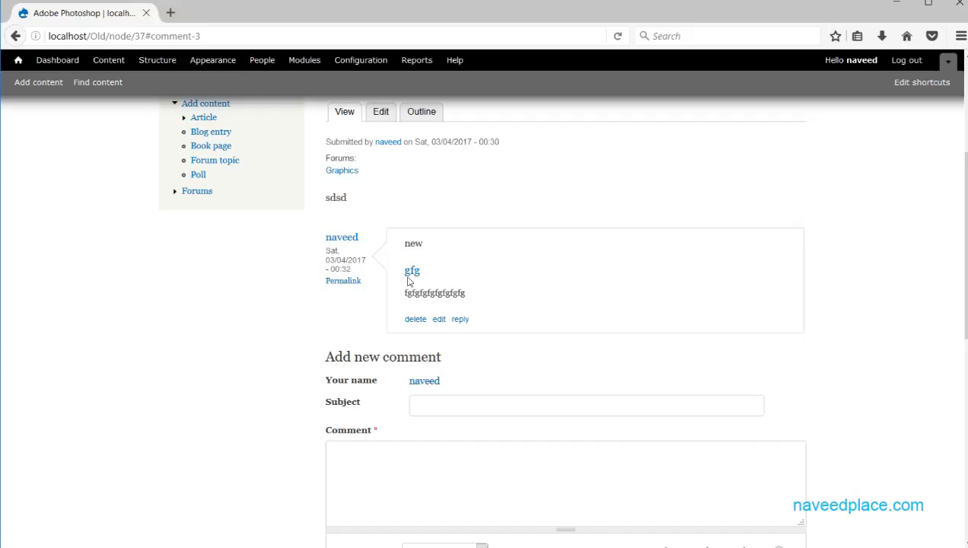
{"action": "left_click_drag", "start_coordinate": [425, 244], "coordinate": [398, 245]}
{"action": "scroll", "coordinate": [432, 308], "scroll_direction": "up", "scroll_amount": 5}
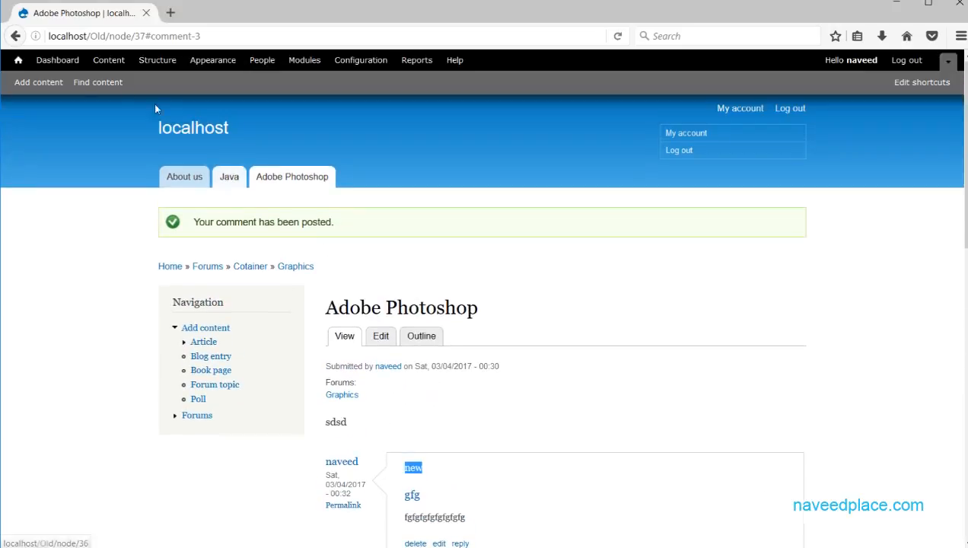
{"action": "left_click", "coordinate": [15, 35]}
{"action": "scroll", "coordinate": [174, 215], "scroll_direction": "up", "scroll_amount": 10}
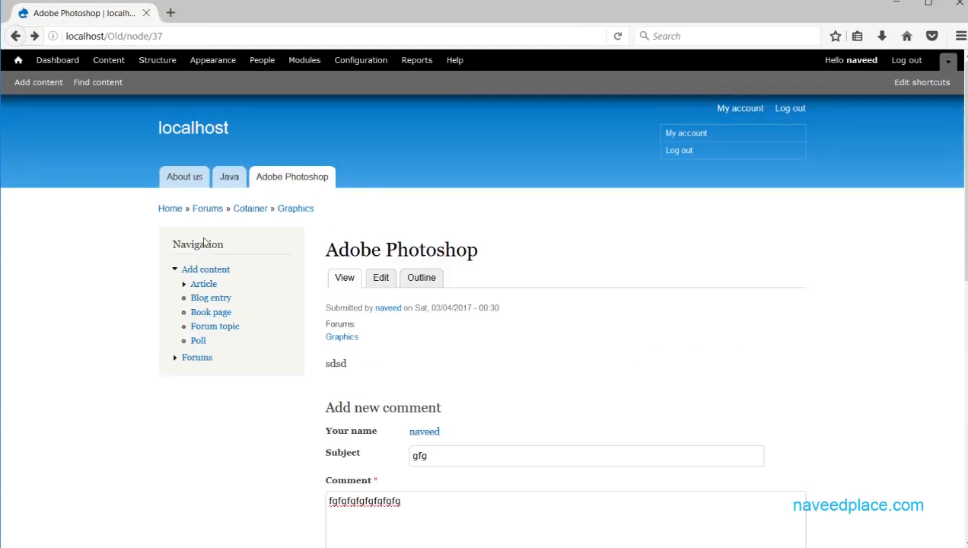
{"action": "left_click", "coordinate": [215, 209]}
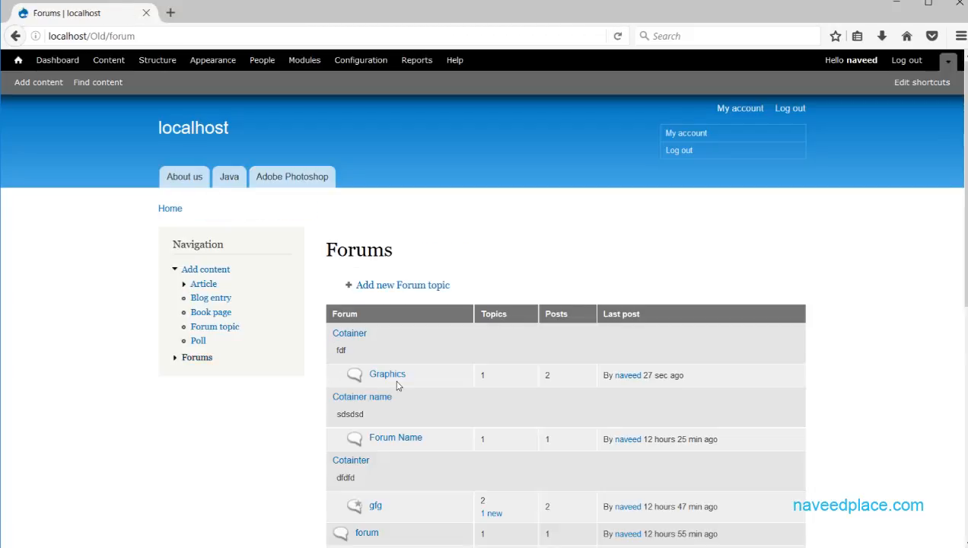
{"action": "left_click", "coordinate": [388, 375]}
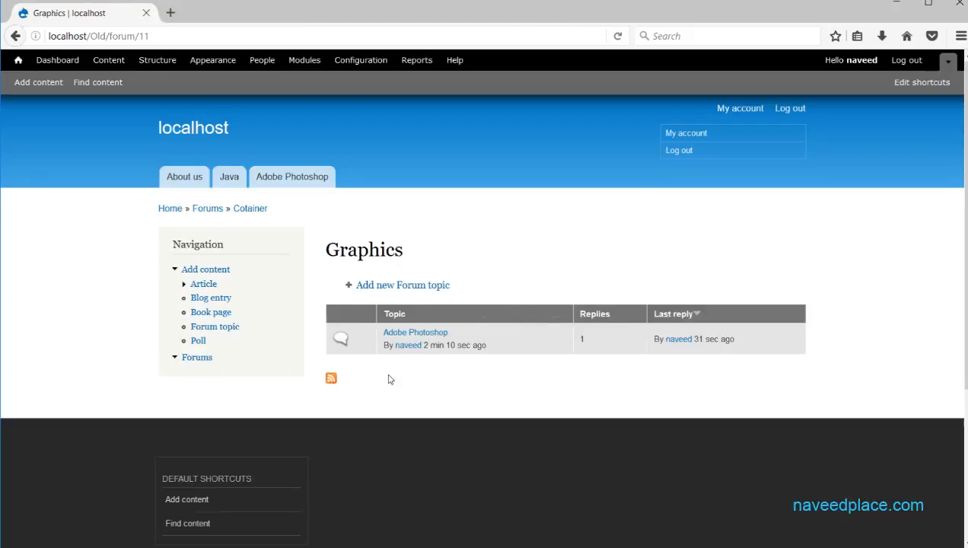
Step: Start another forum topic in the Graphics forum with the subject "Adobe Ill"
{"action": "left_click", "coordinate": [429, 293]}
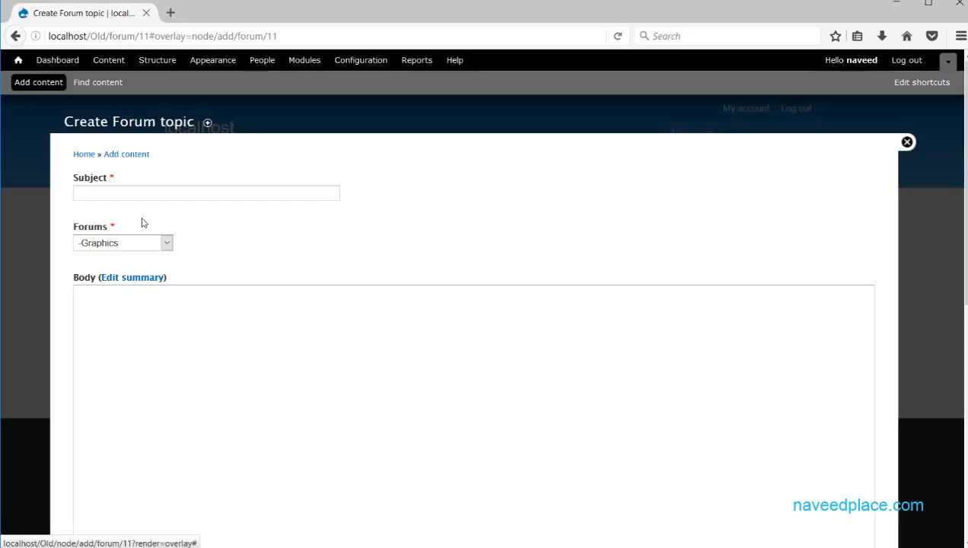
{"action": "left_click", "coordinate": [134, 194]}
{"action": "type", "text": "Adobe"}
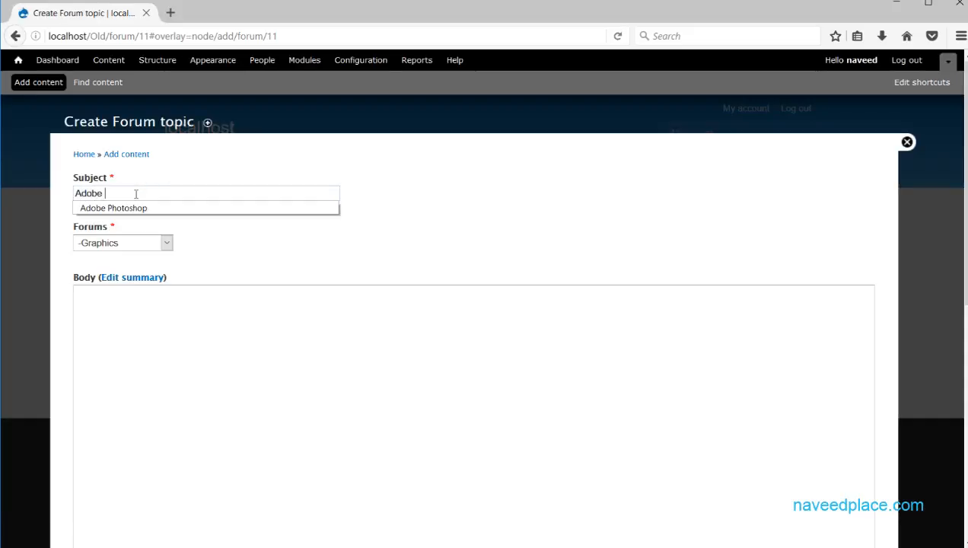
{"action": "type", "text": " Ill"}
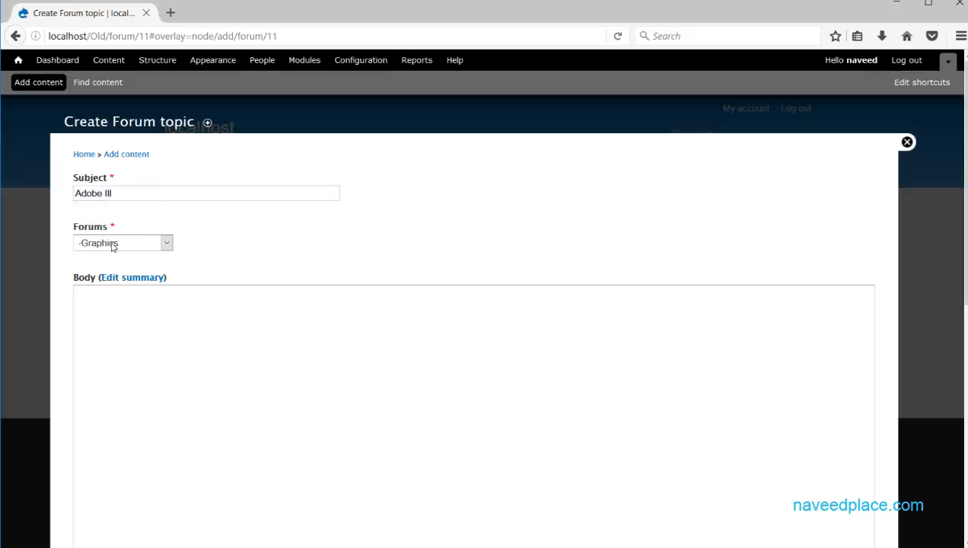
{"action": "scroll", "coordinate": [171, 308], "scroll_direction": "down", "scroll_amount": 5}
{"action": "scroll", "coordinate": [173, 304], "scroll_direction": "up", "scroll_amount": 5}
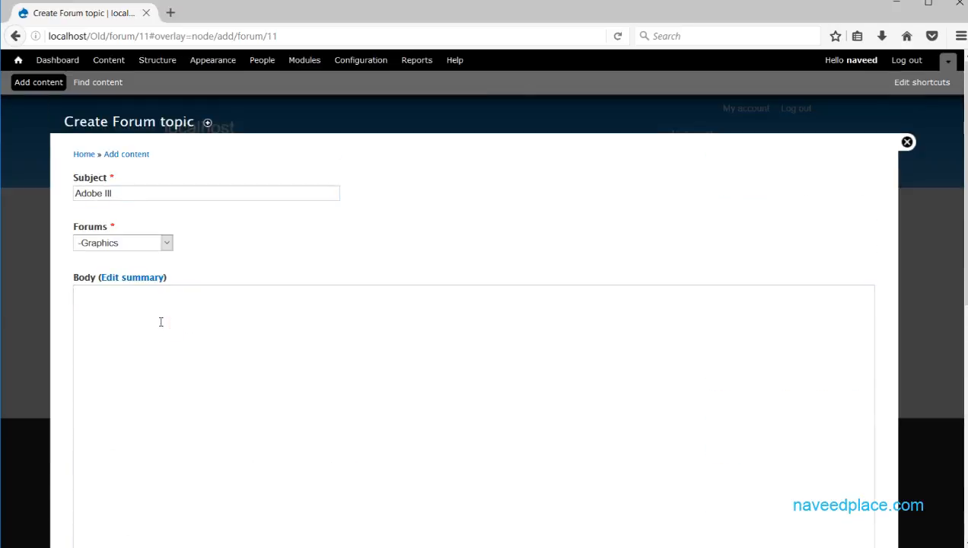
Step: Enter "dfgdfedfdfdf" as the new topic's body and save the topic
{"action": "left_click", "coordinate": [161, 321]}
{"action": "type", "text": "dfgdfedfdfdf"}
{"action": "scroll", "coordinate": [156, 350], "scroll_direction": "down", "scroll_amount": 5}
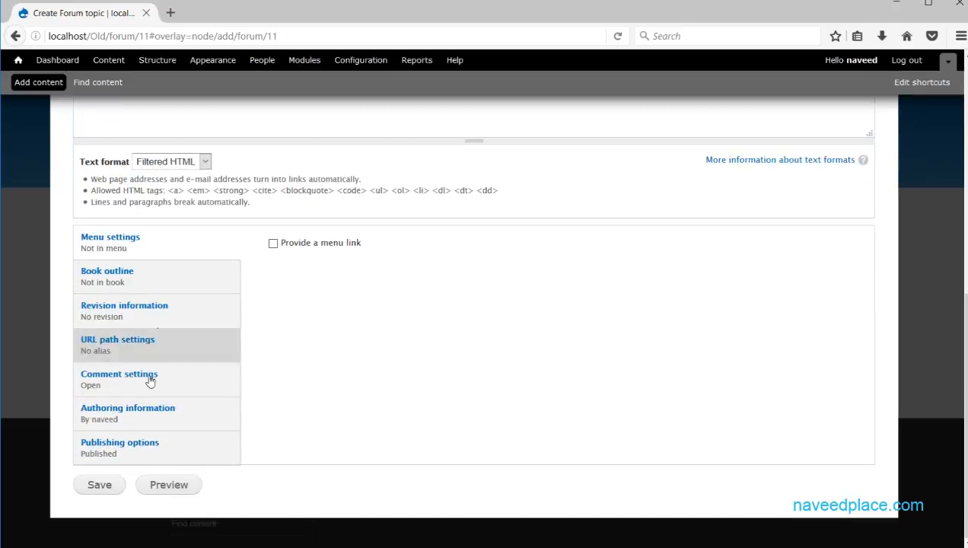
{"action": "left_click", "coordinate": [92, 484]}
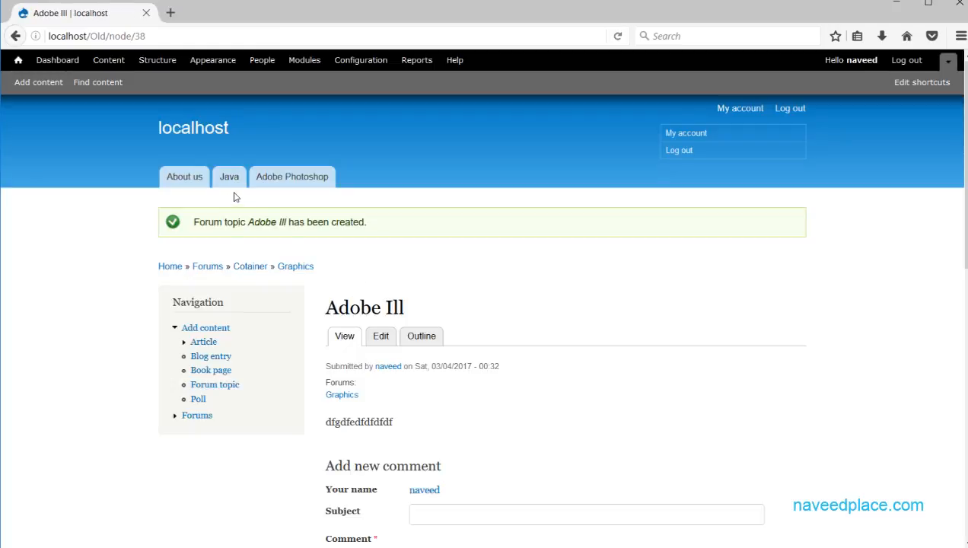
Step: Open the Graphics forum through Cotainer, view the Adobe Ill topic, and return to the forum's topic list
{"action": "left_click", "coordinate": [239, 266]}
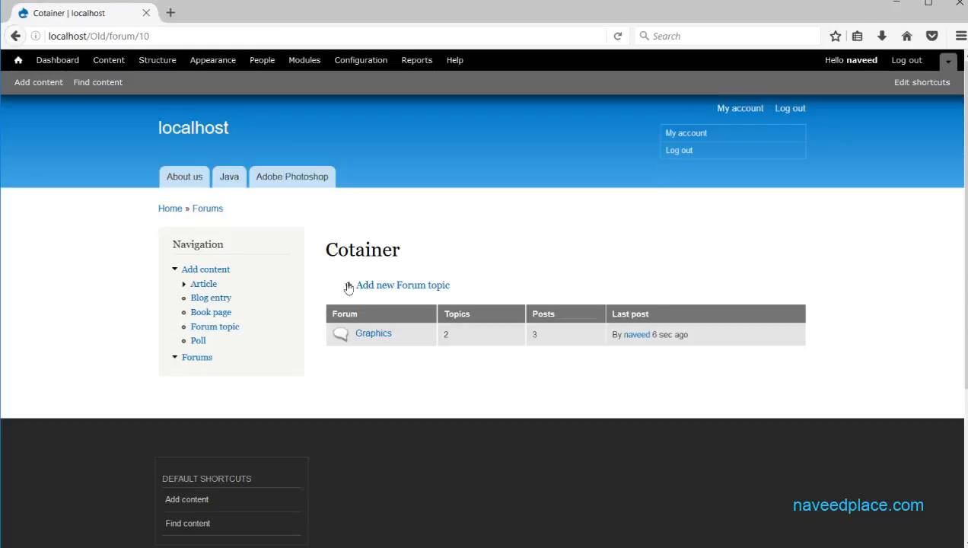
{"action": "left_click", "coordinate": [369, 334]}
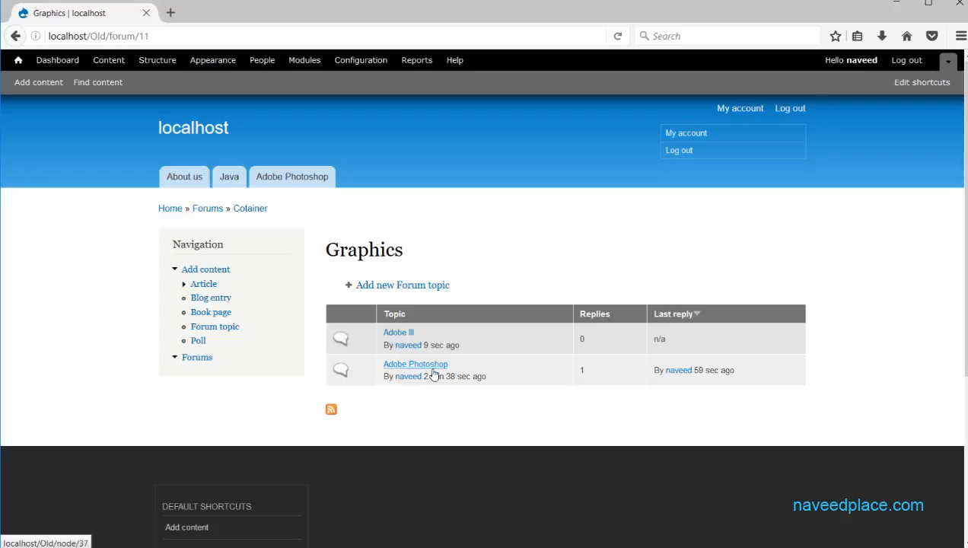
{"action": "left_click", "coordinate": [399, 334]}
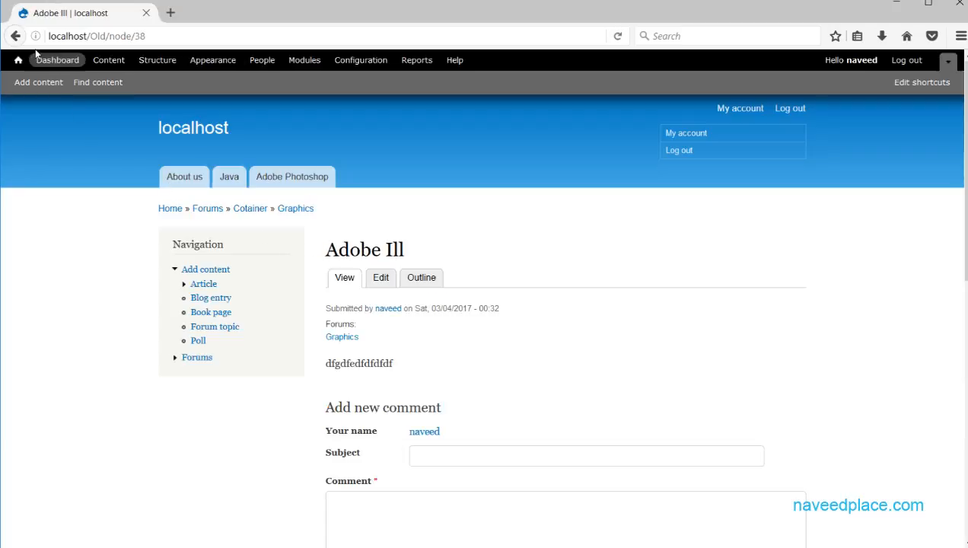
{"action": "left_click", "coordinate": [20, 39]}
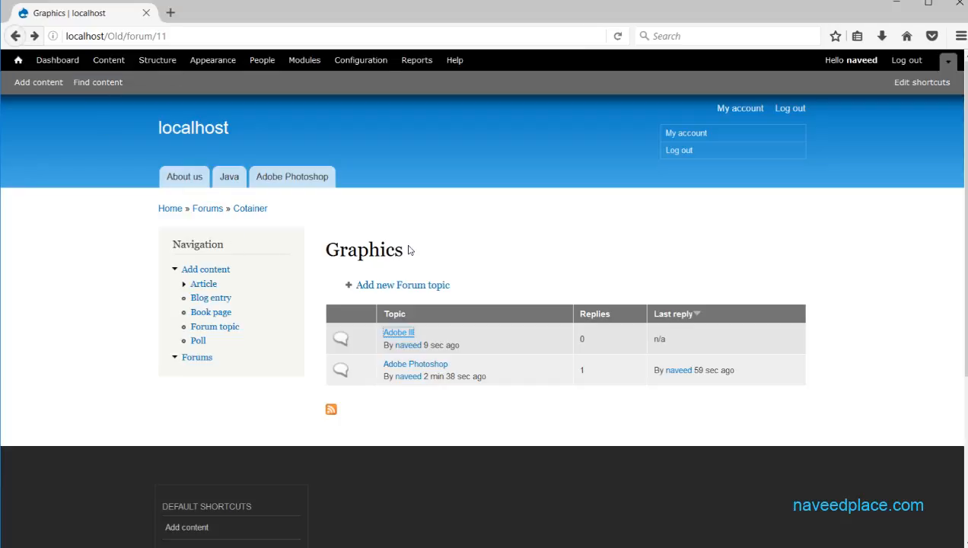
{"action": "left_click_drag", "start_coordinate": [409, 250], "coordinate": [327, 250]}
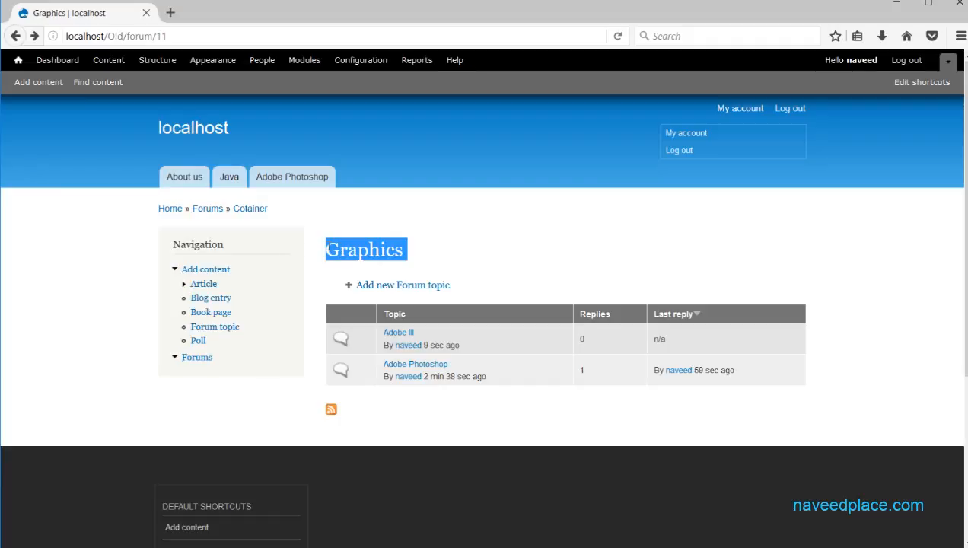